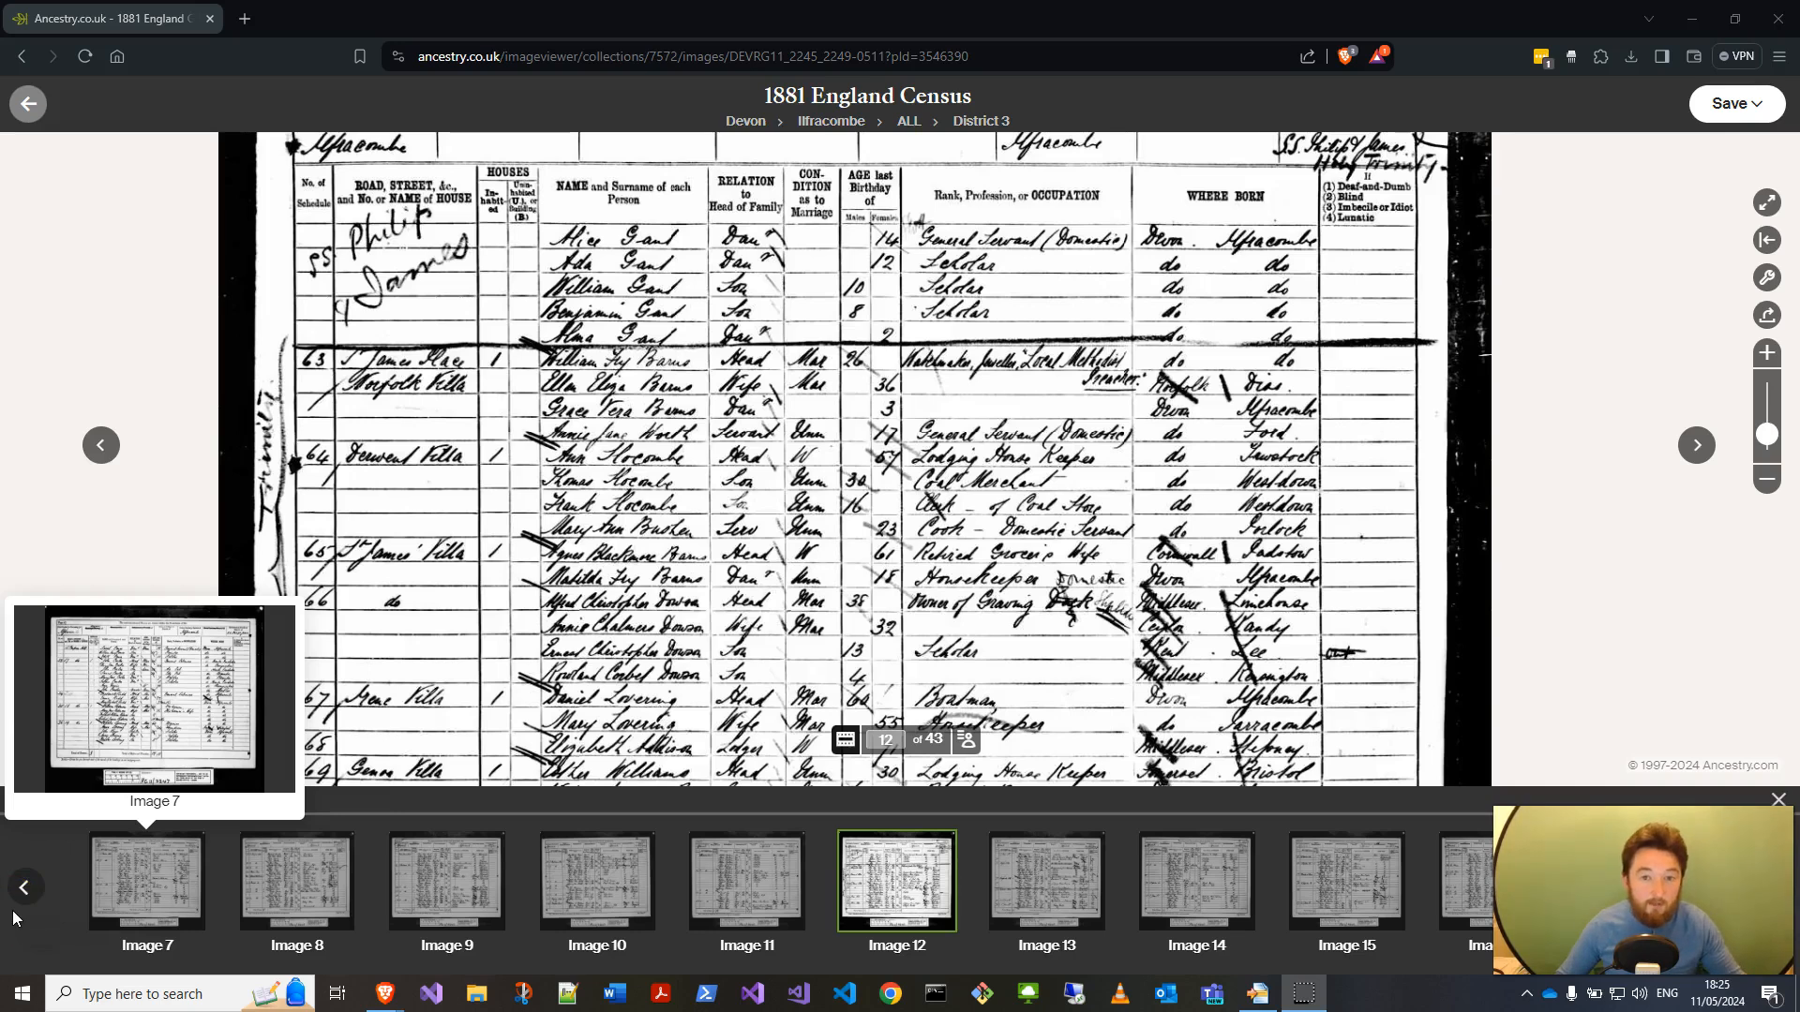
Show the census page's index and select the 26-year-old household head at Norfolk Villa, St James Place
left_click(27, 563)
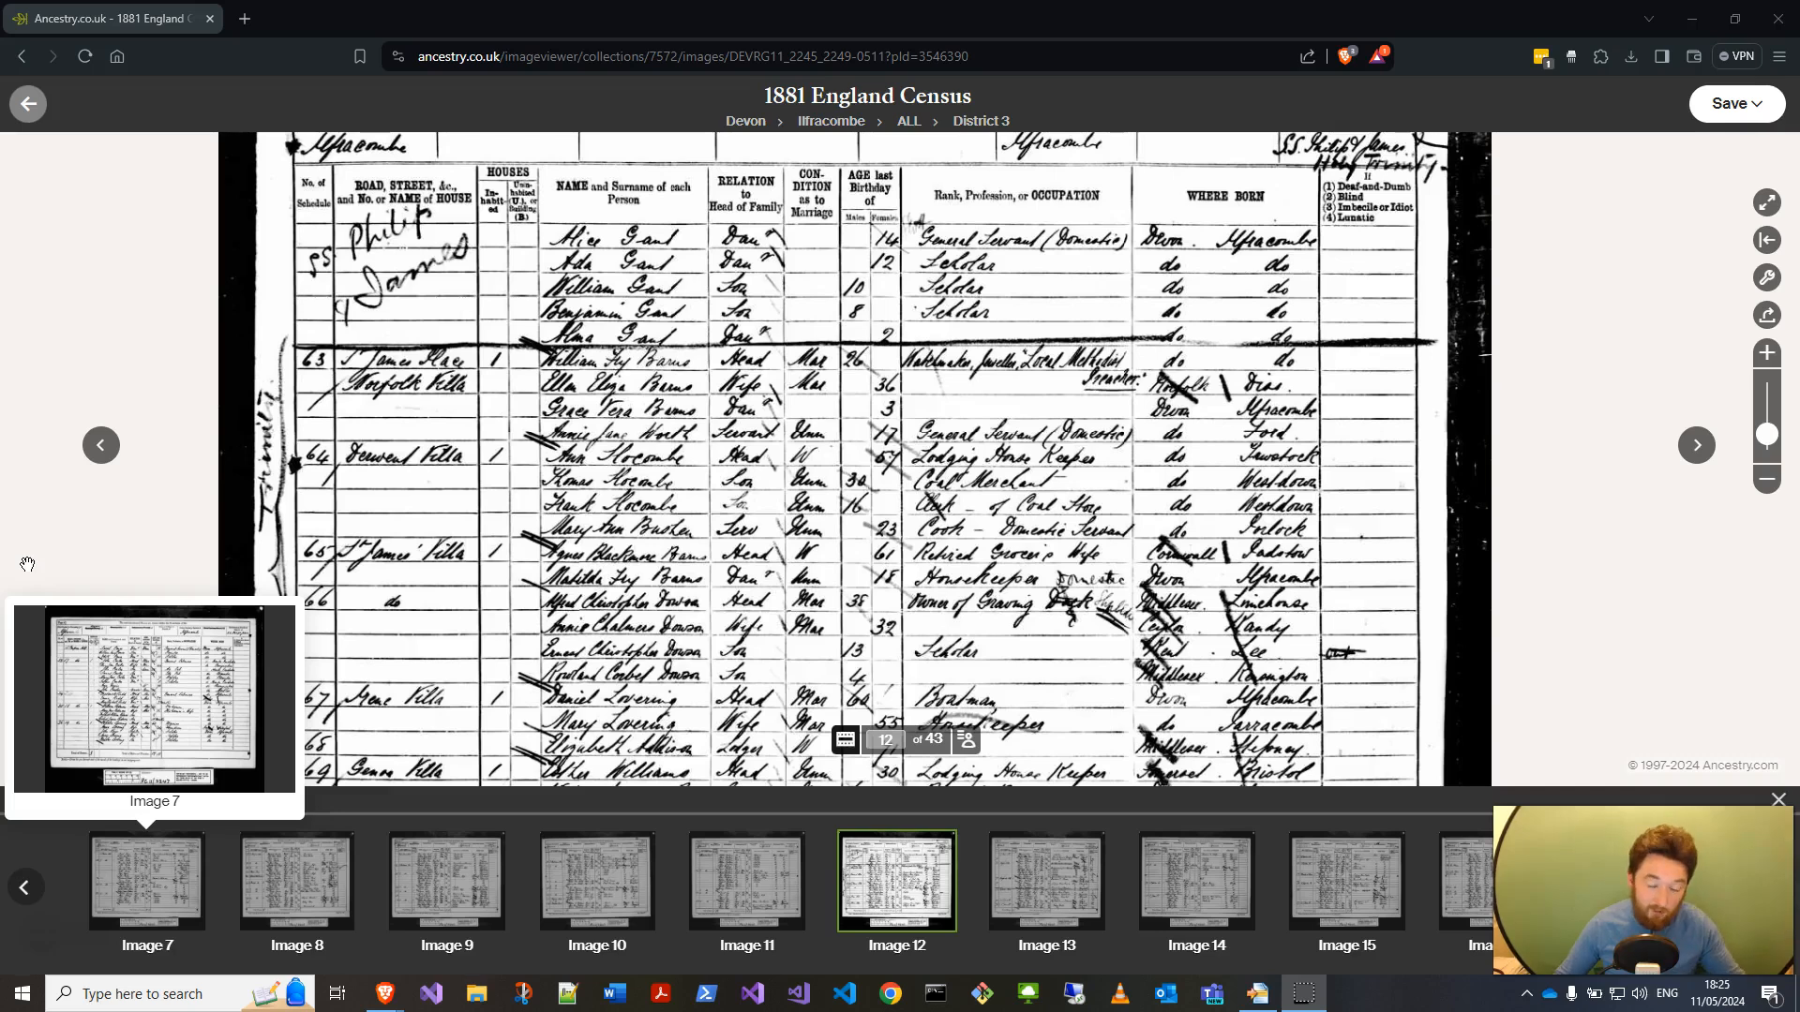
double_click(627, 565)
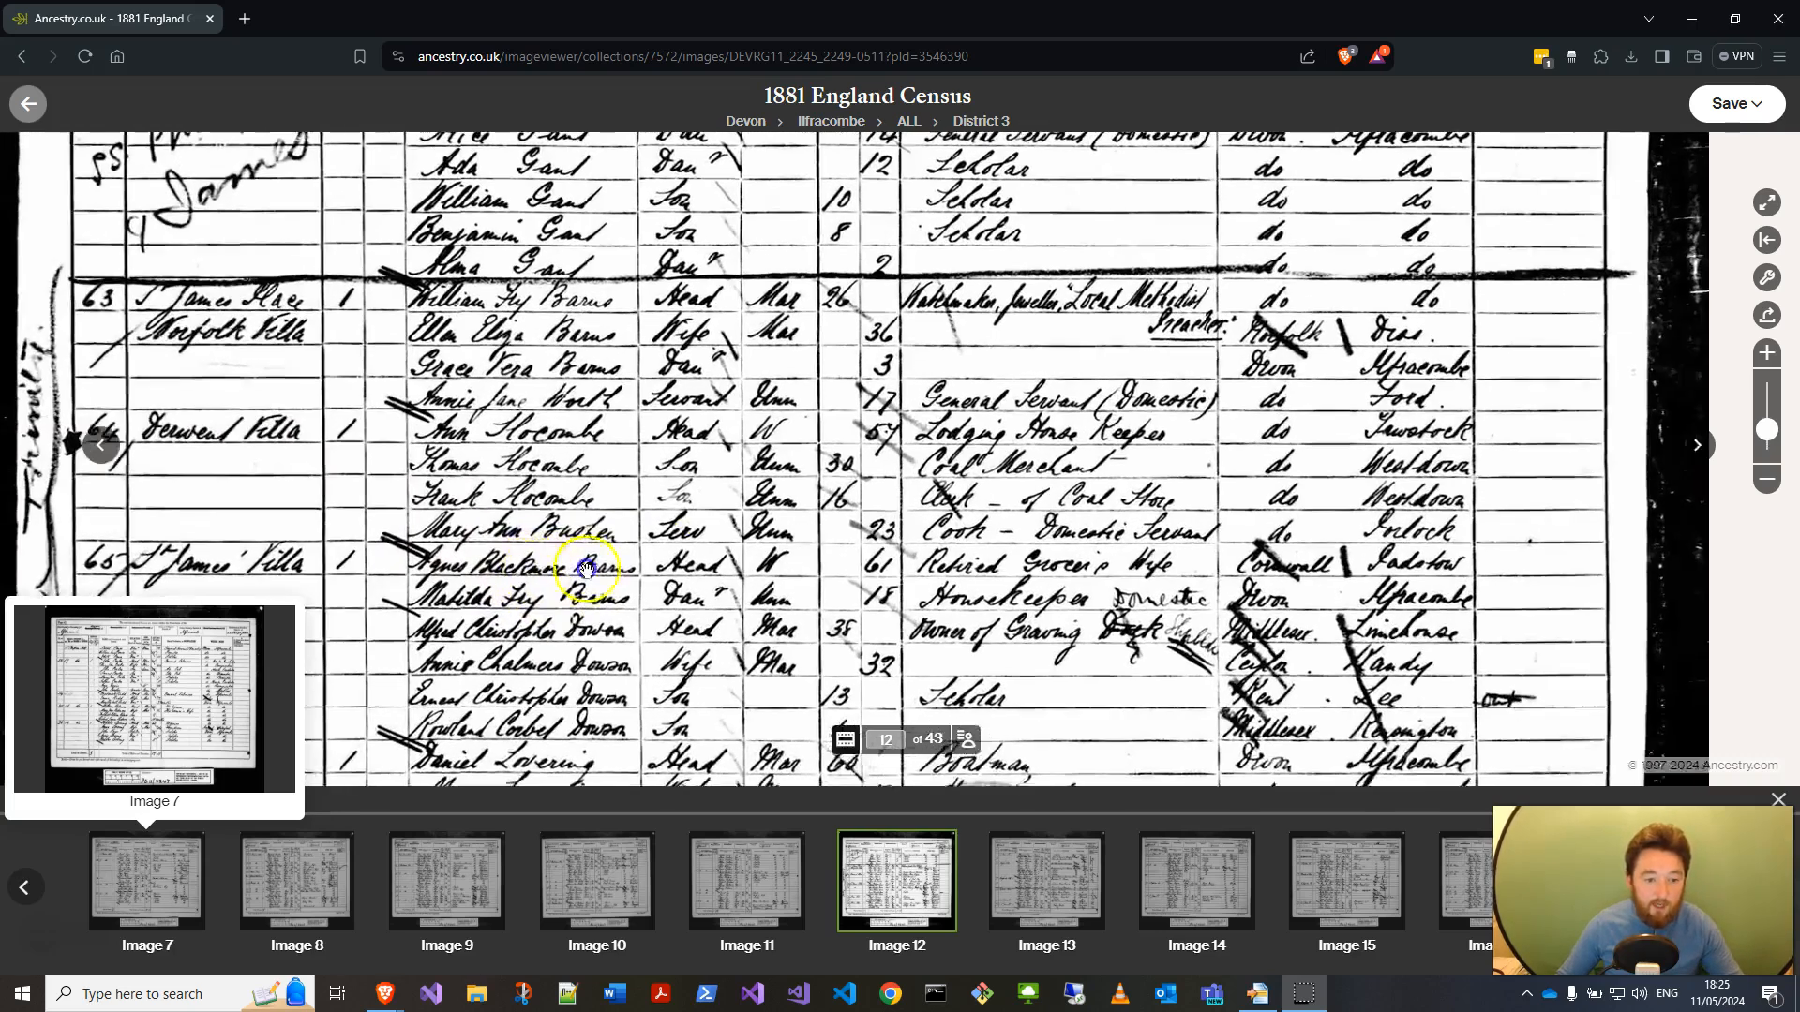
left_click_drag(593, 569, 756, 513)
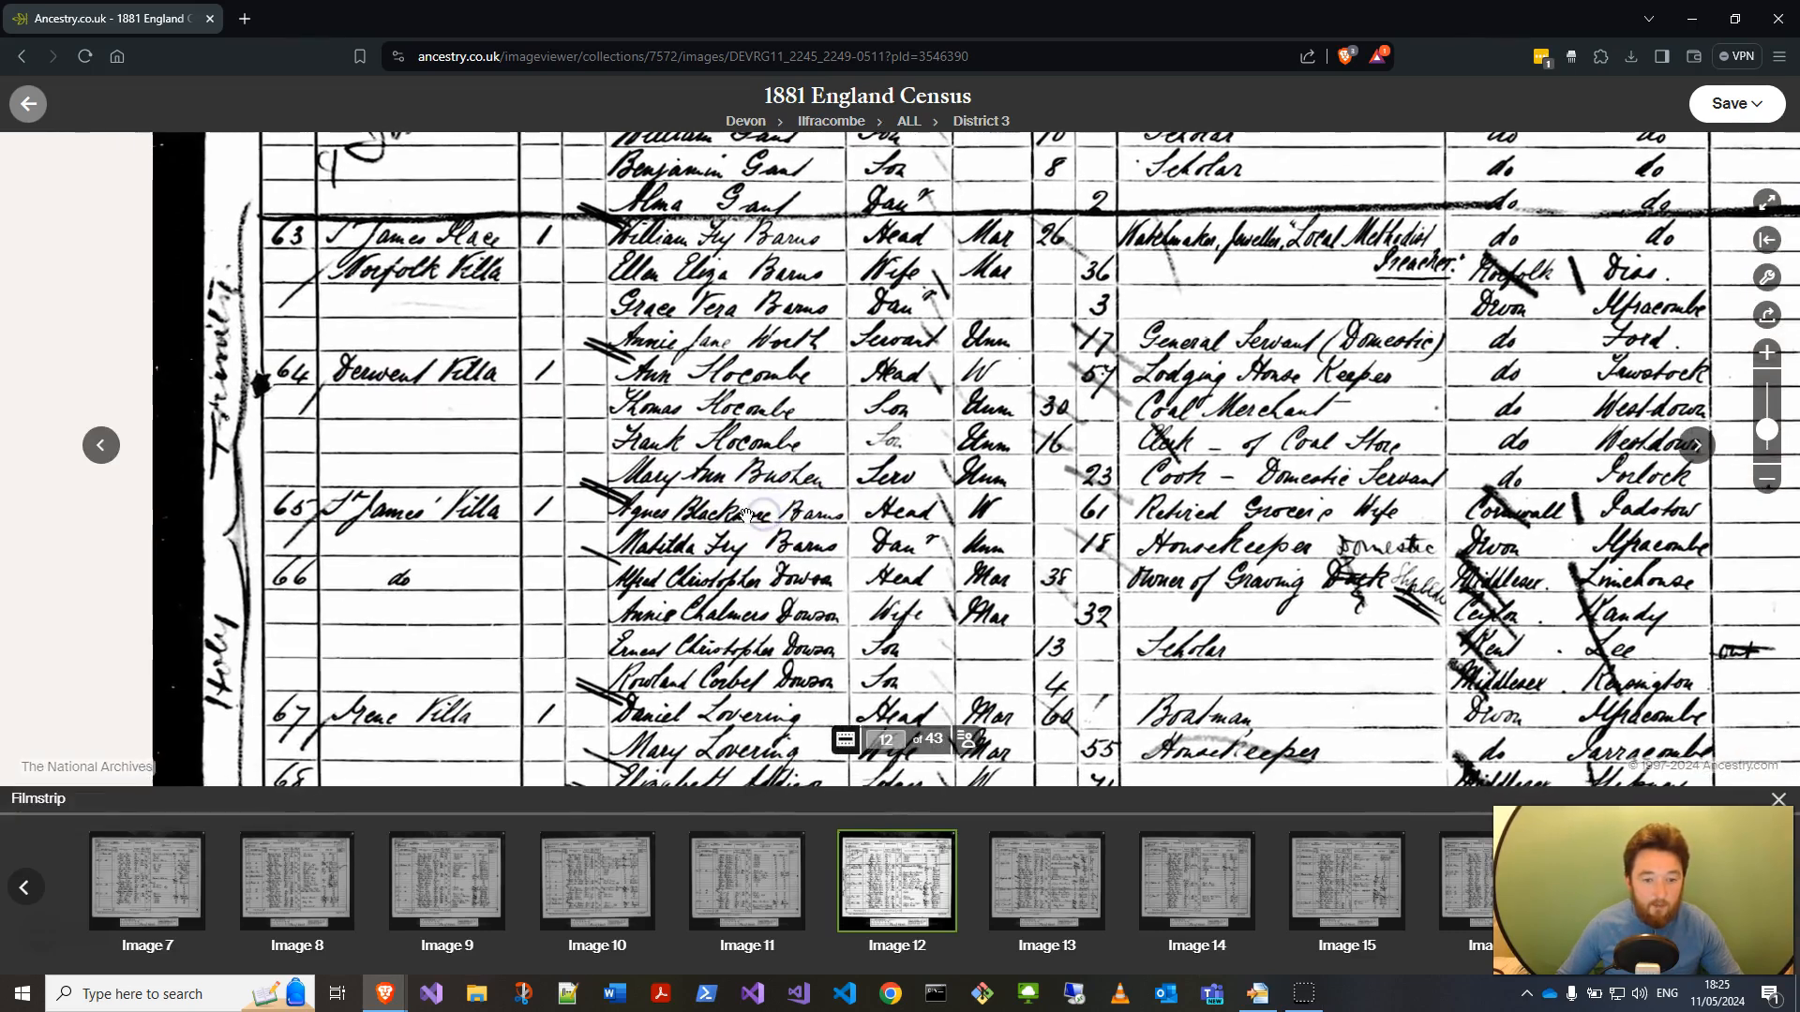
double_click(753, 513)
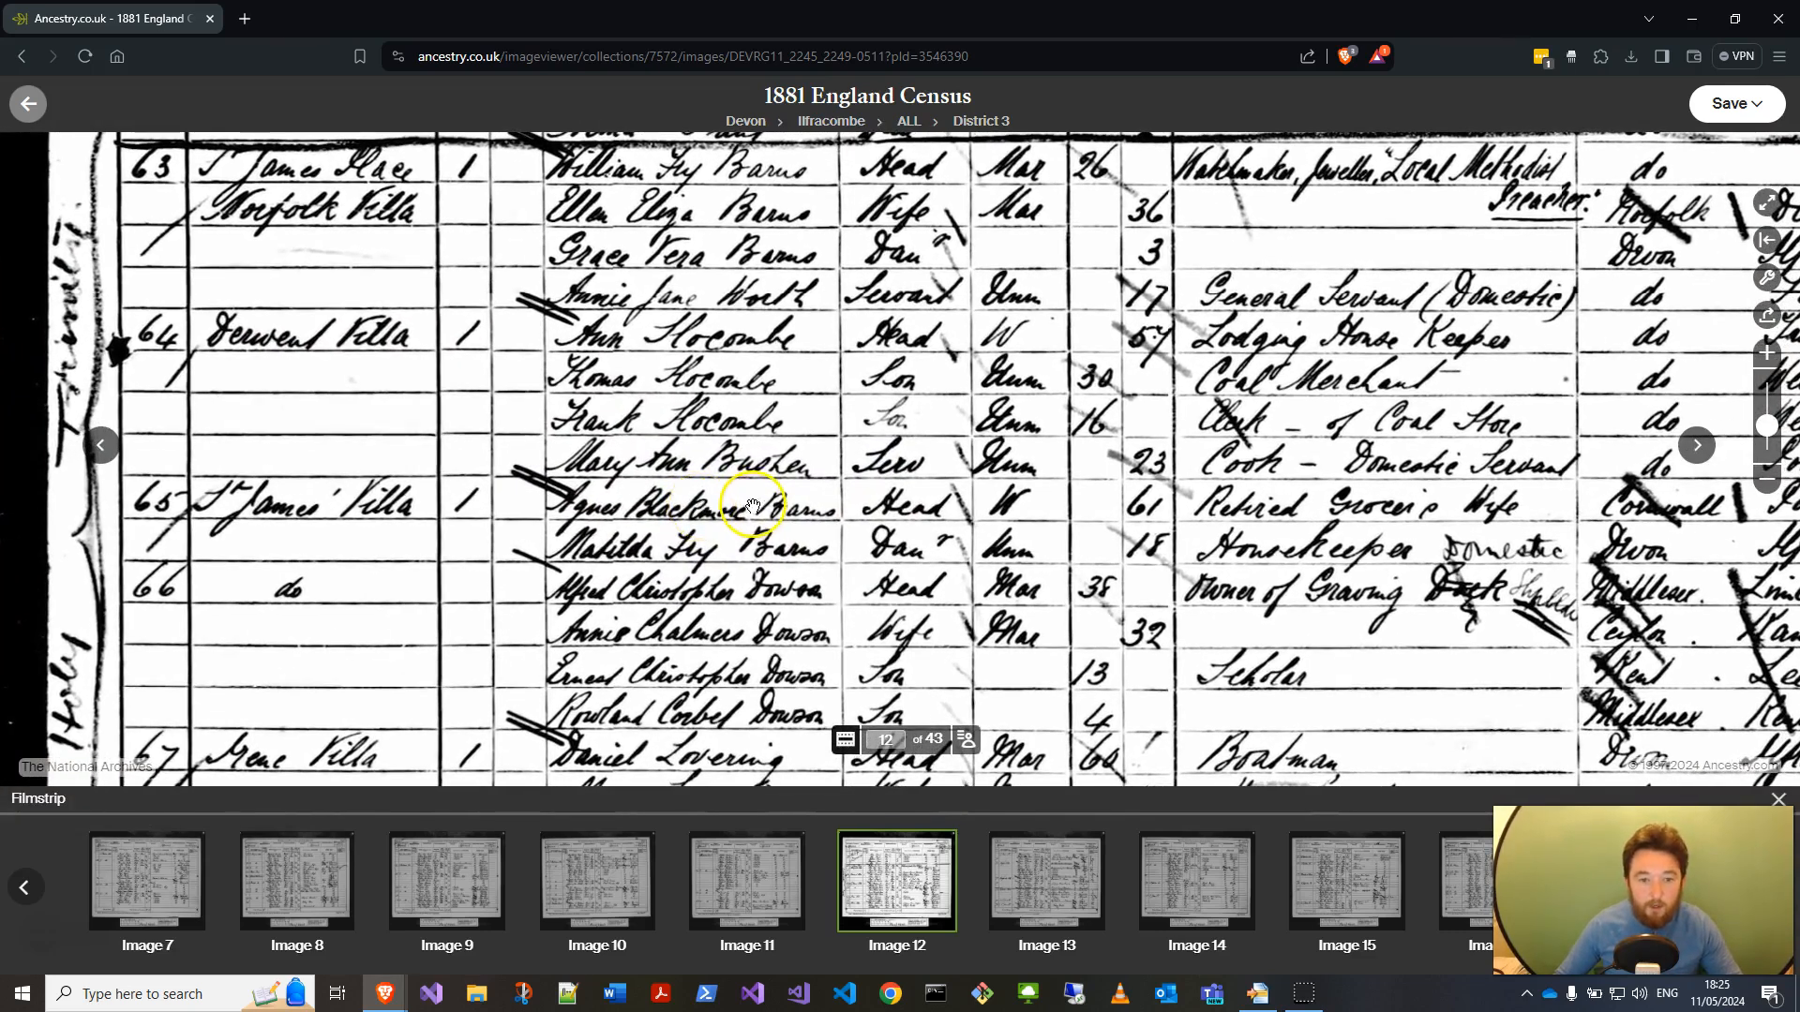
left_click_drag(724, 501, 756, 573)
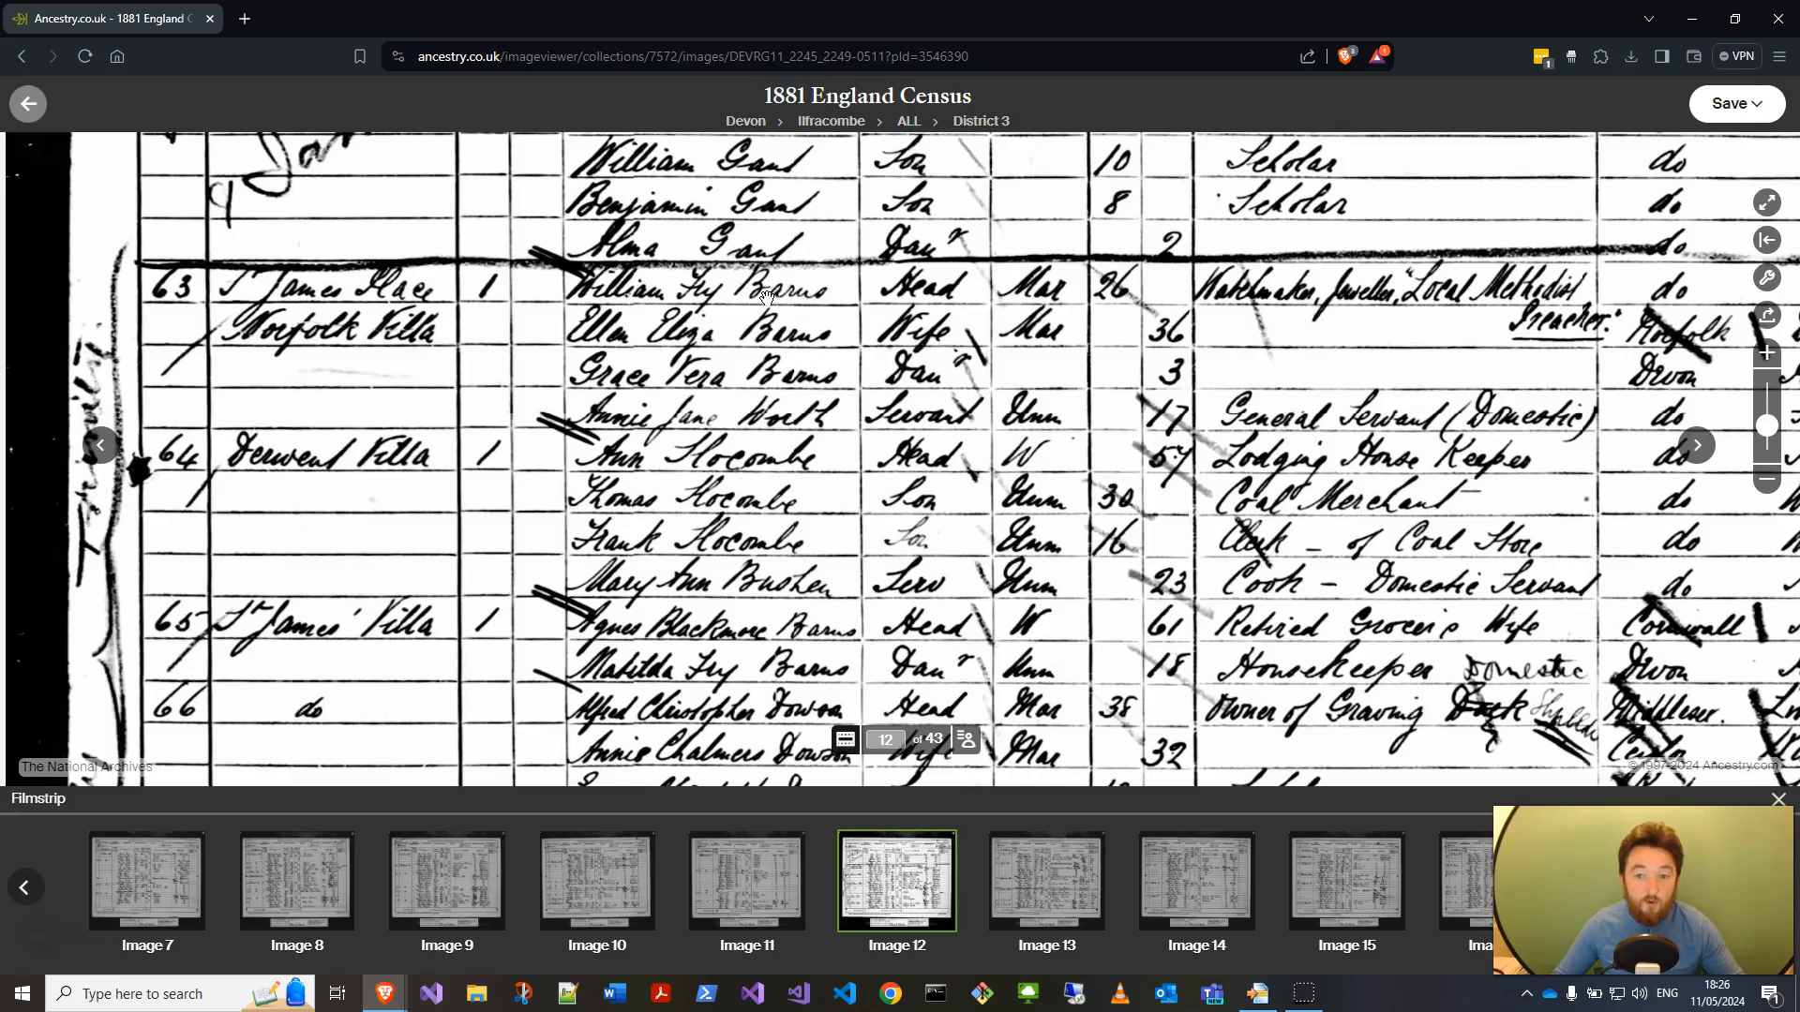
left_click(802, 291)
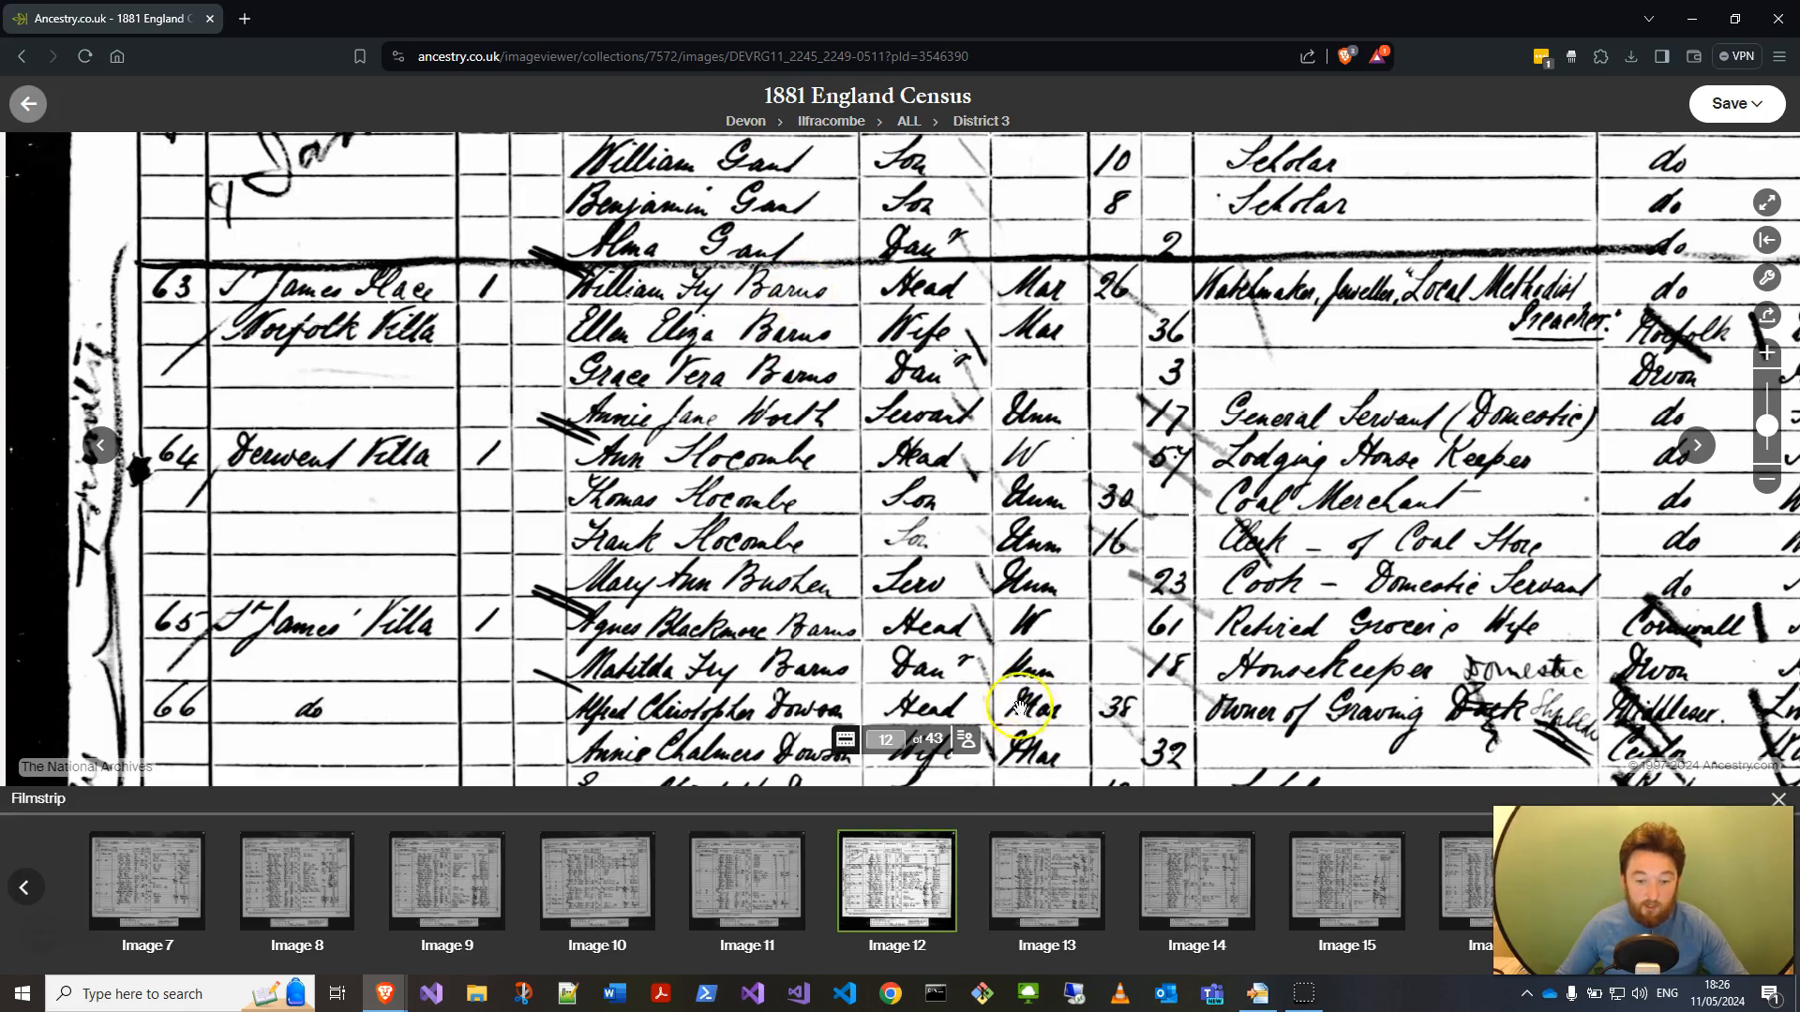
left_click(964, 737)
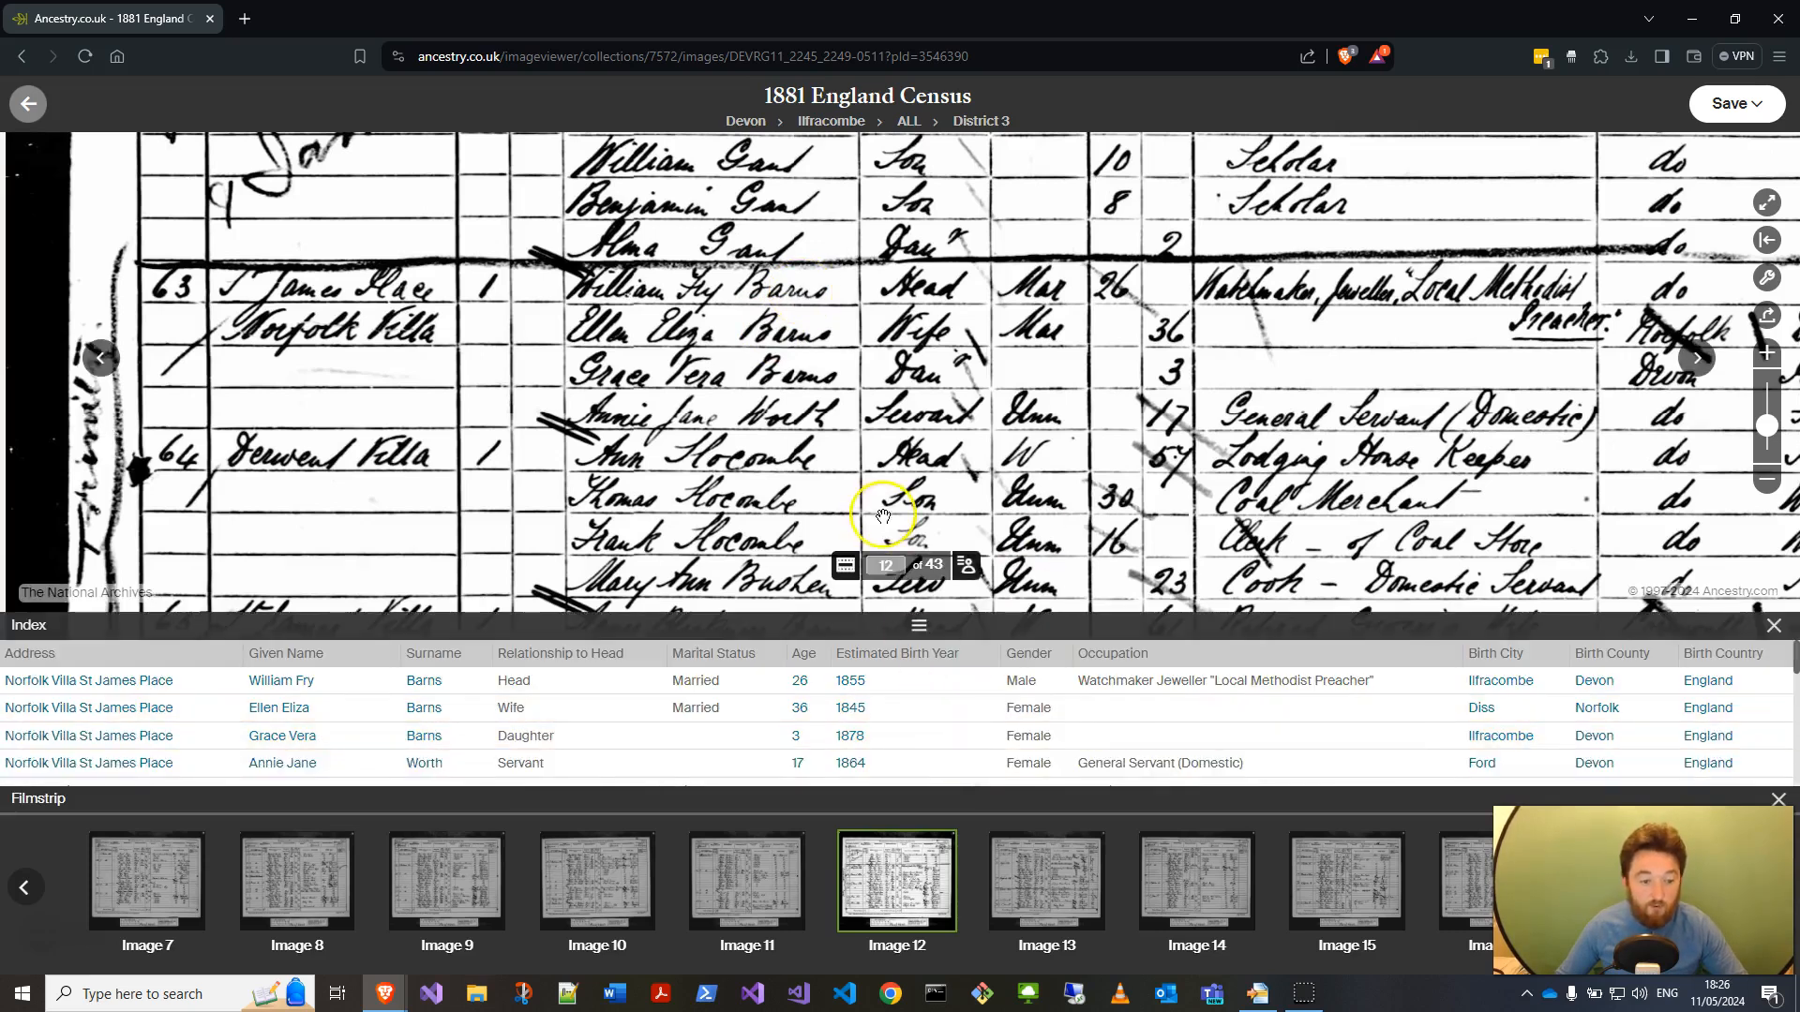
left_click_drag(802, 292, 799, 285)
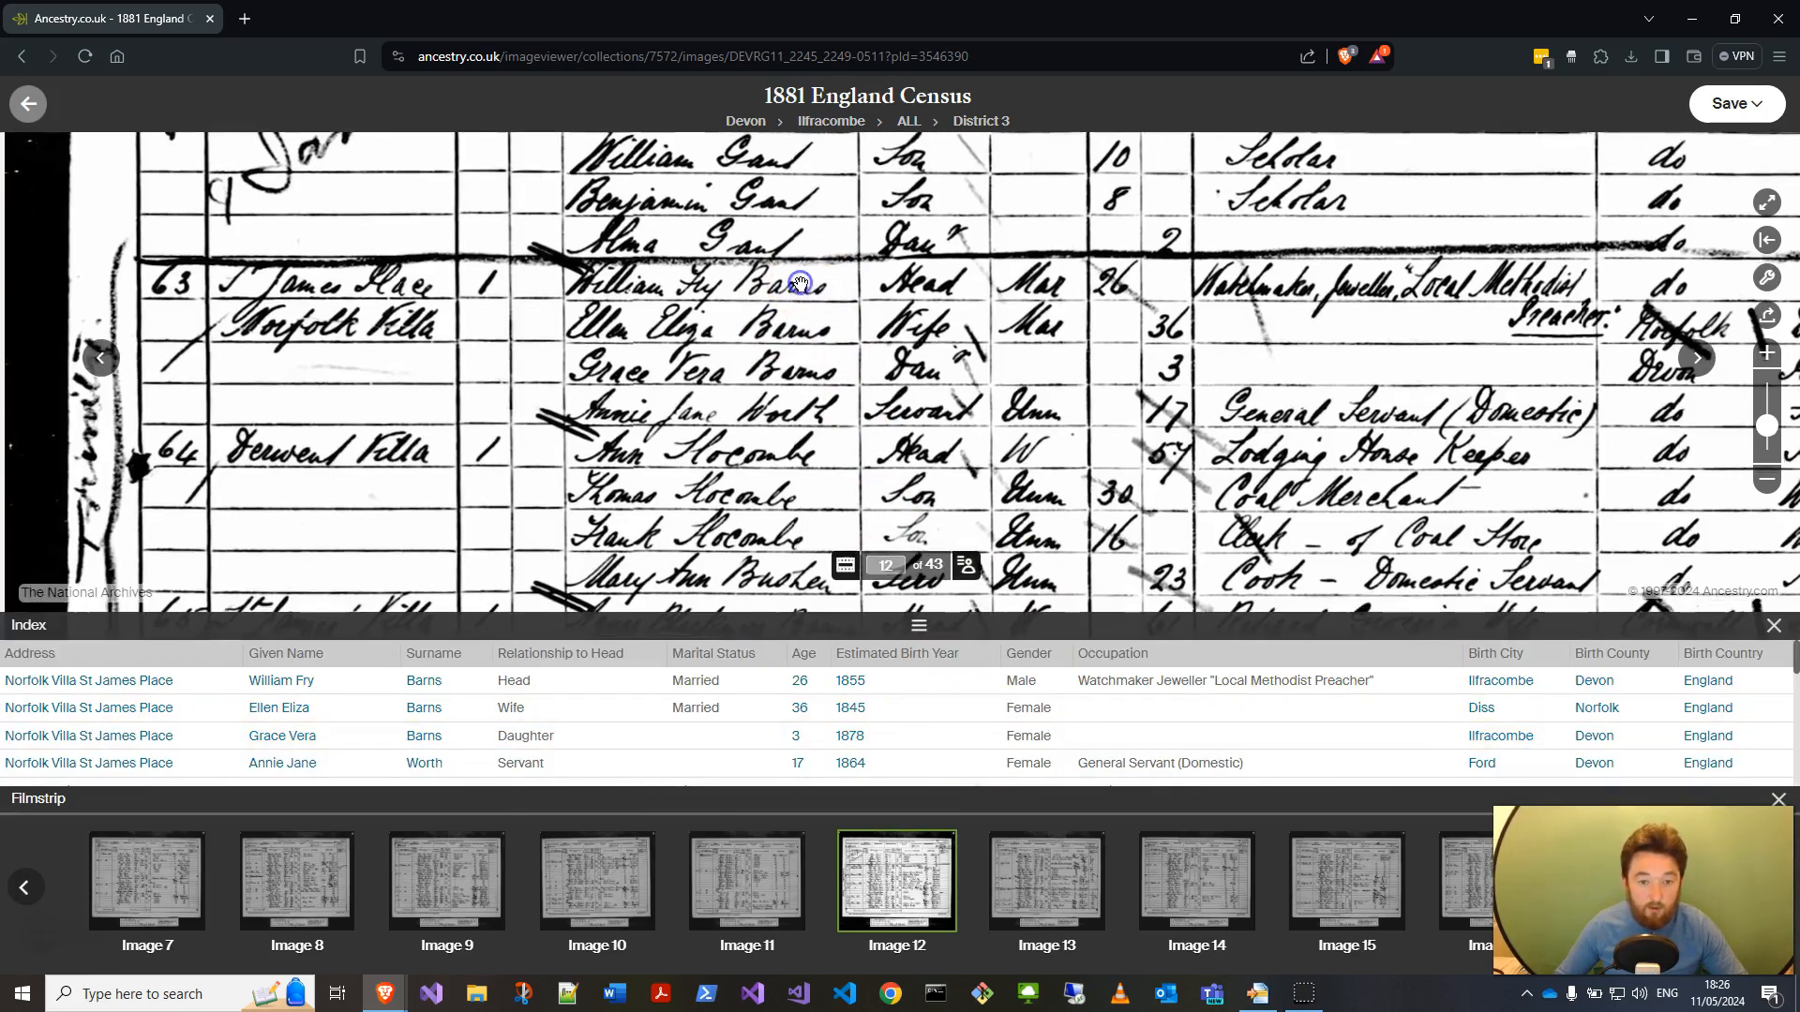
left_click(347, 682)
left_click(719, 284)
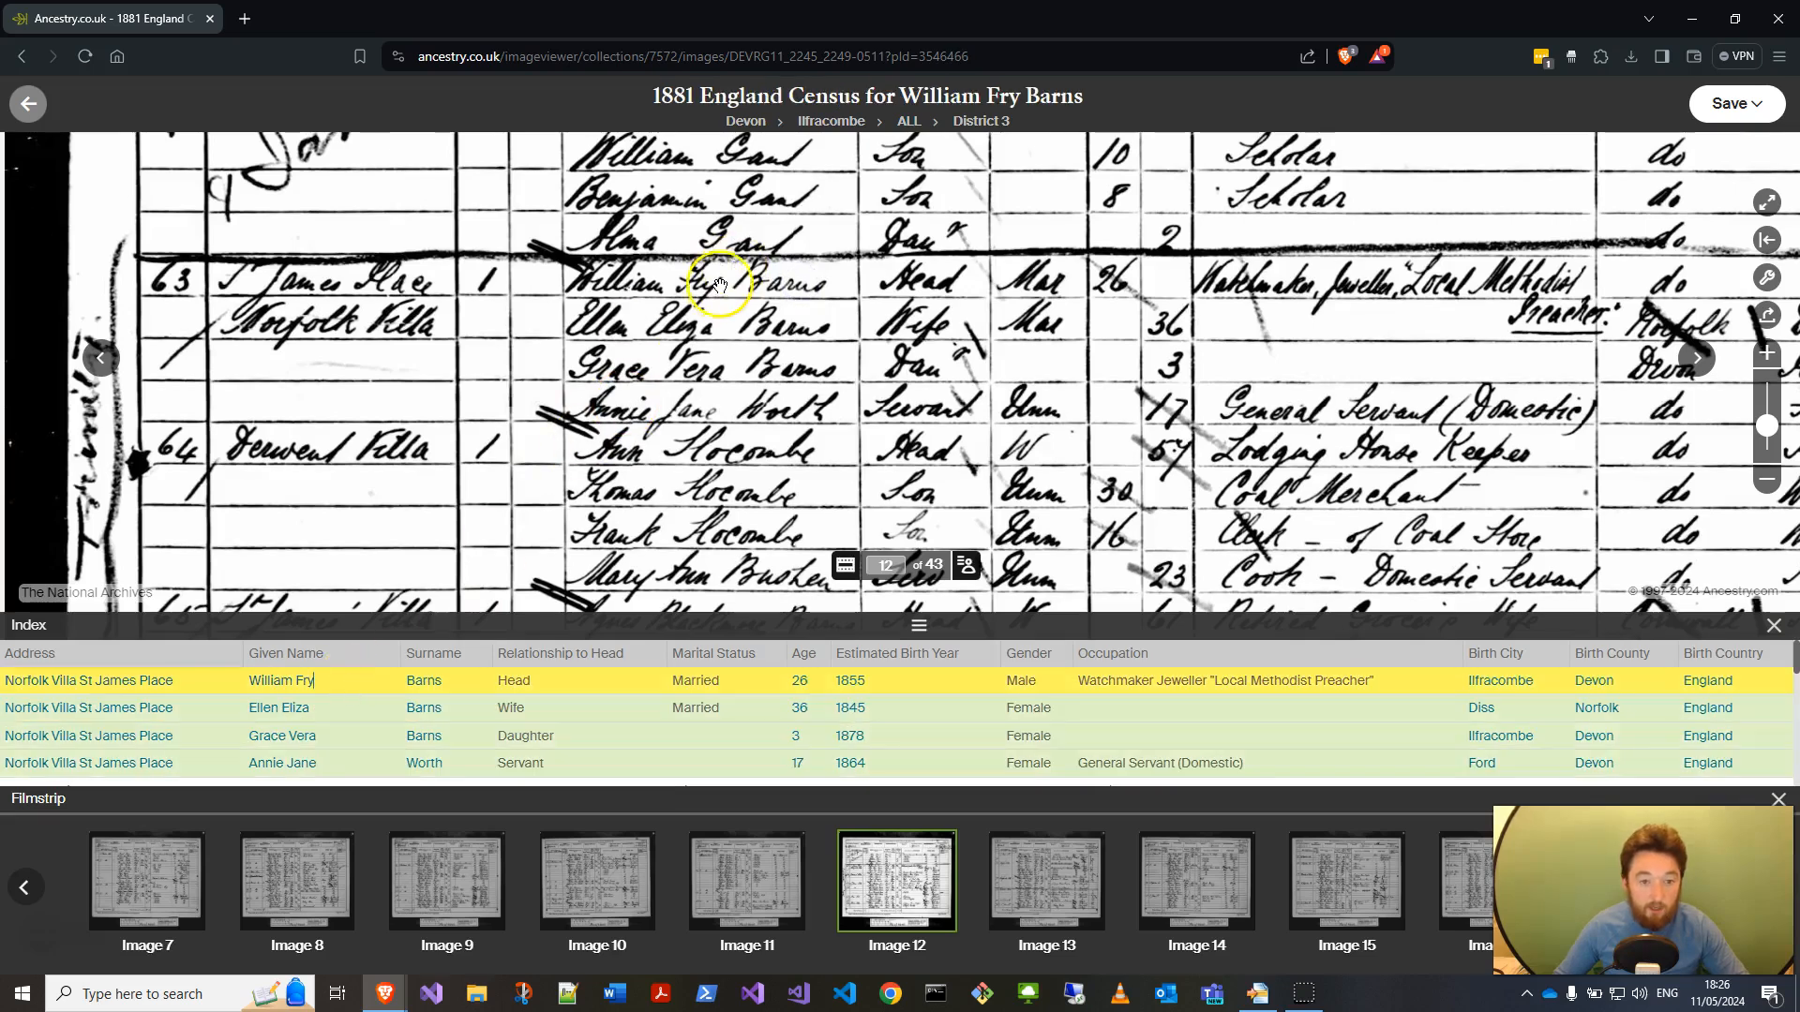
Save the selected census record to the matching person born in 1854 in the family tree
left_click(1741, 108)
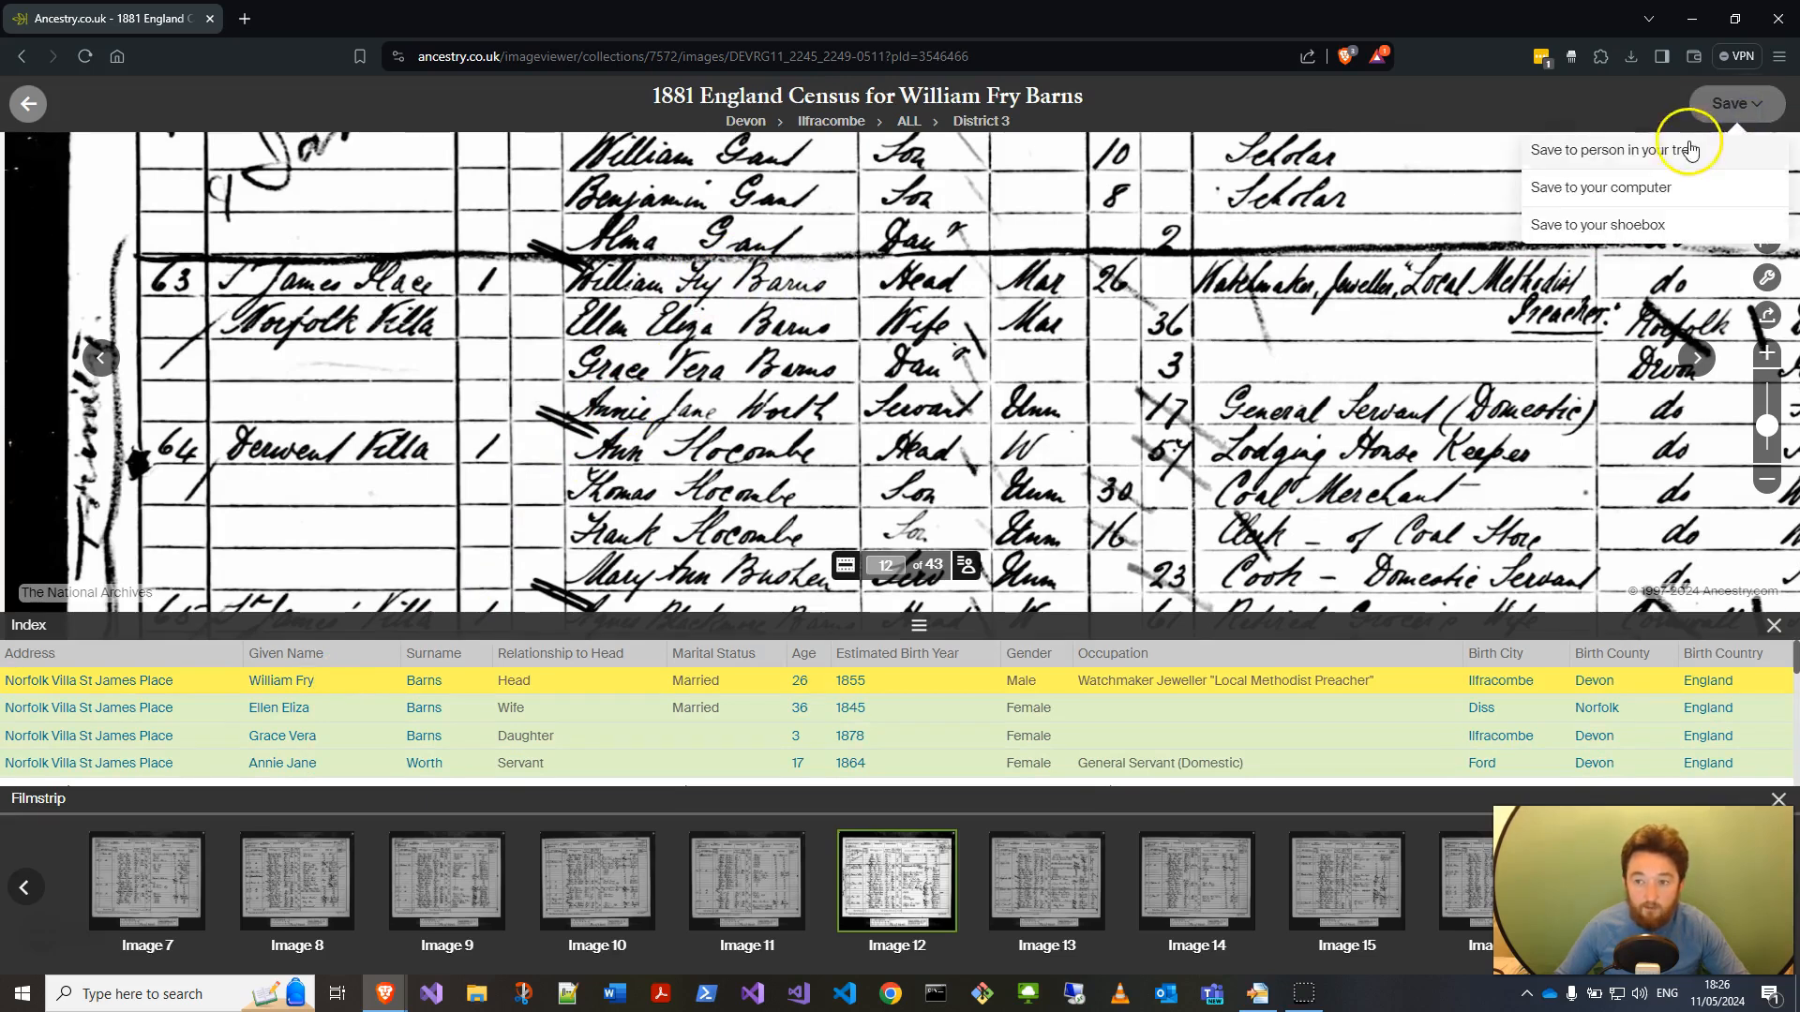
left_click(1658, 161)
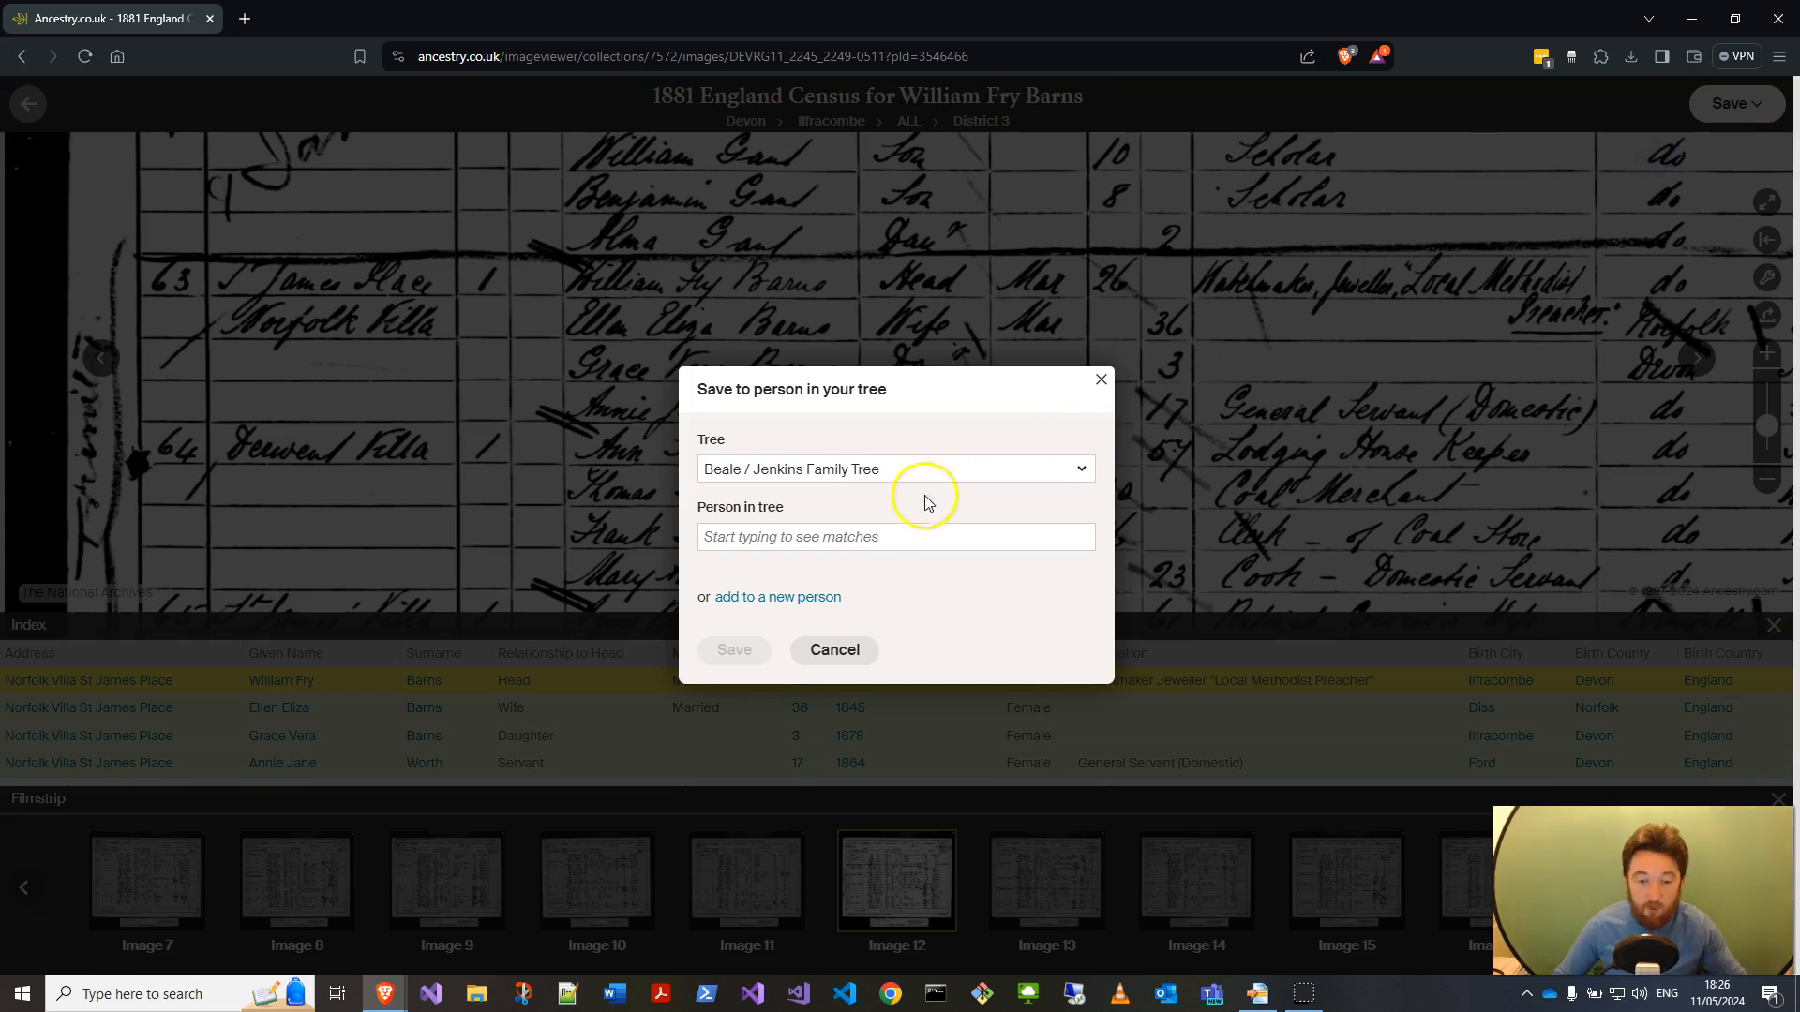
left_click(874, 541)
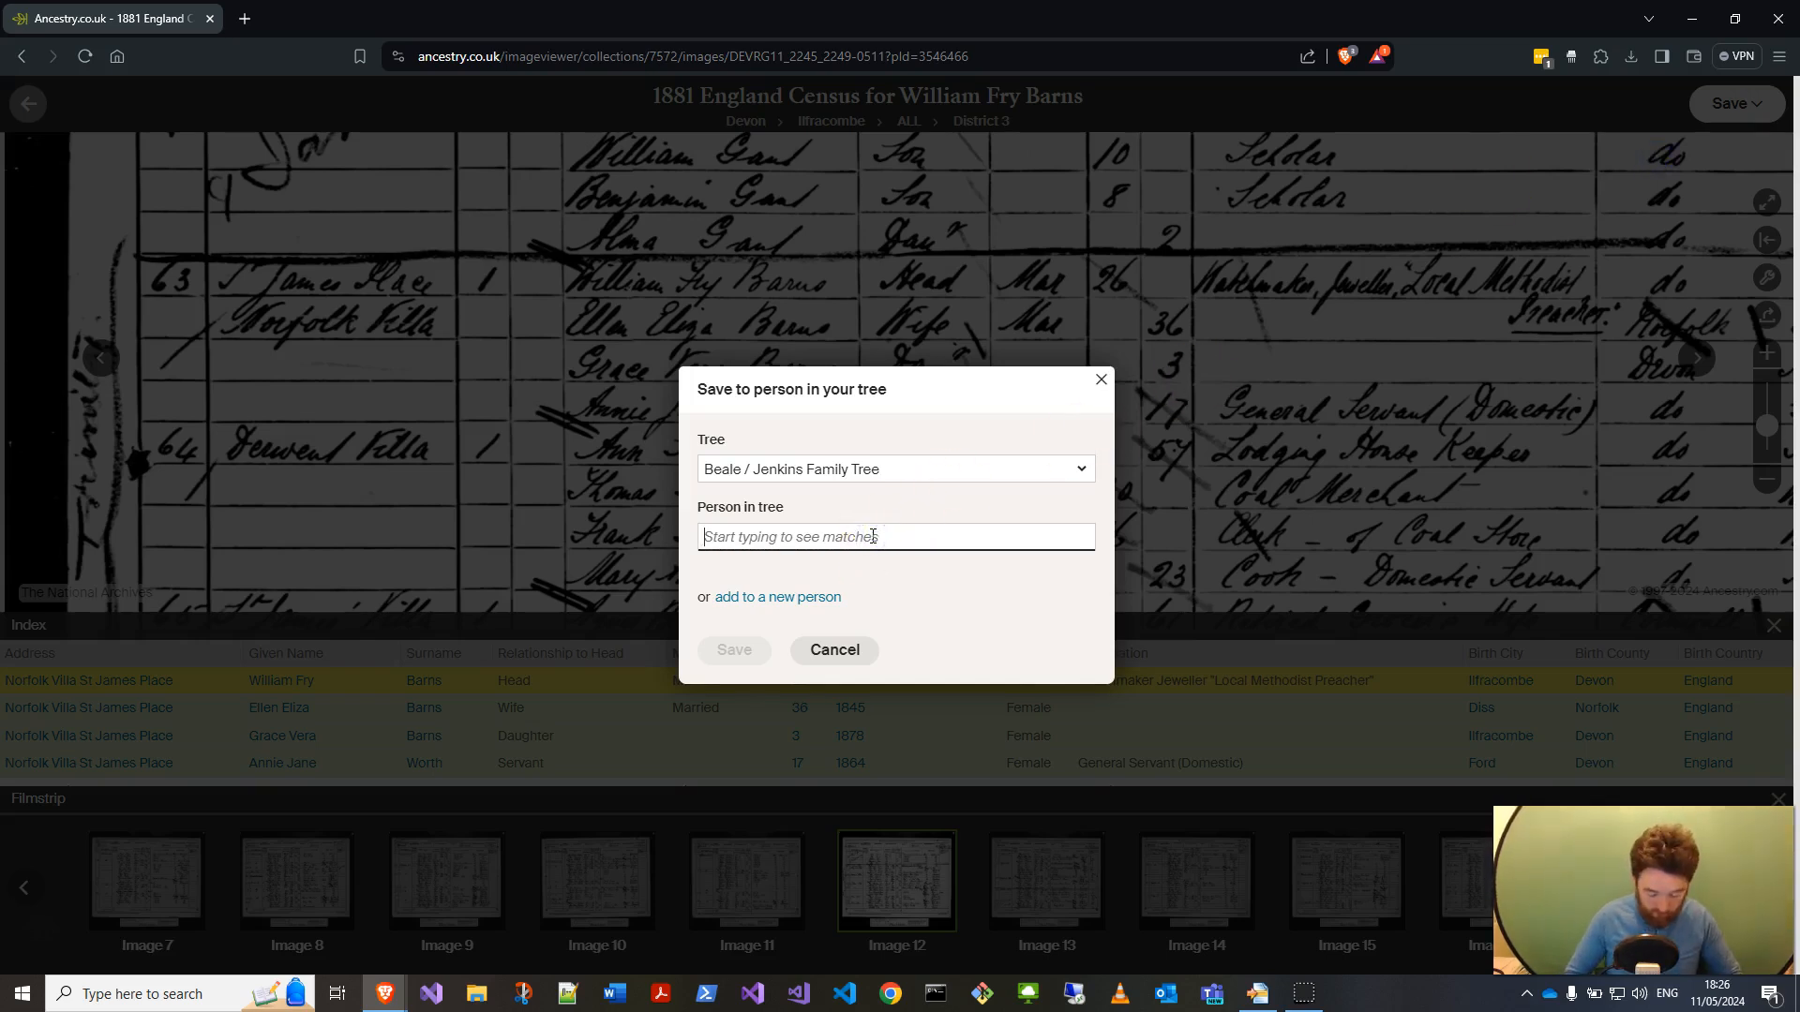
type("Wiliam Fry Barns")
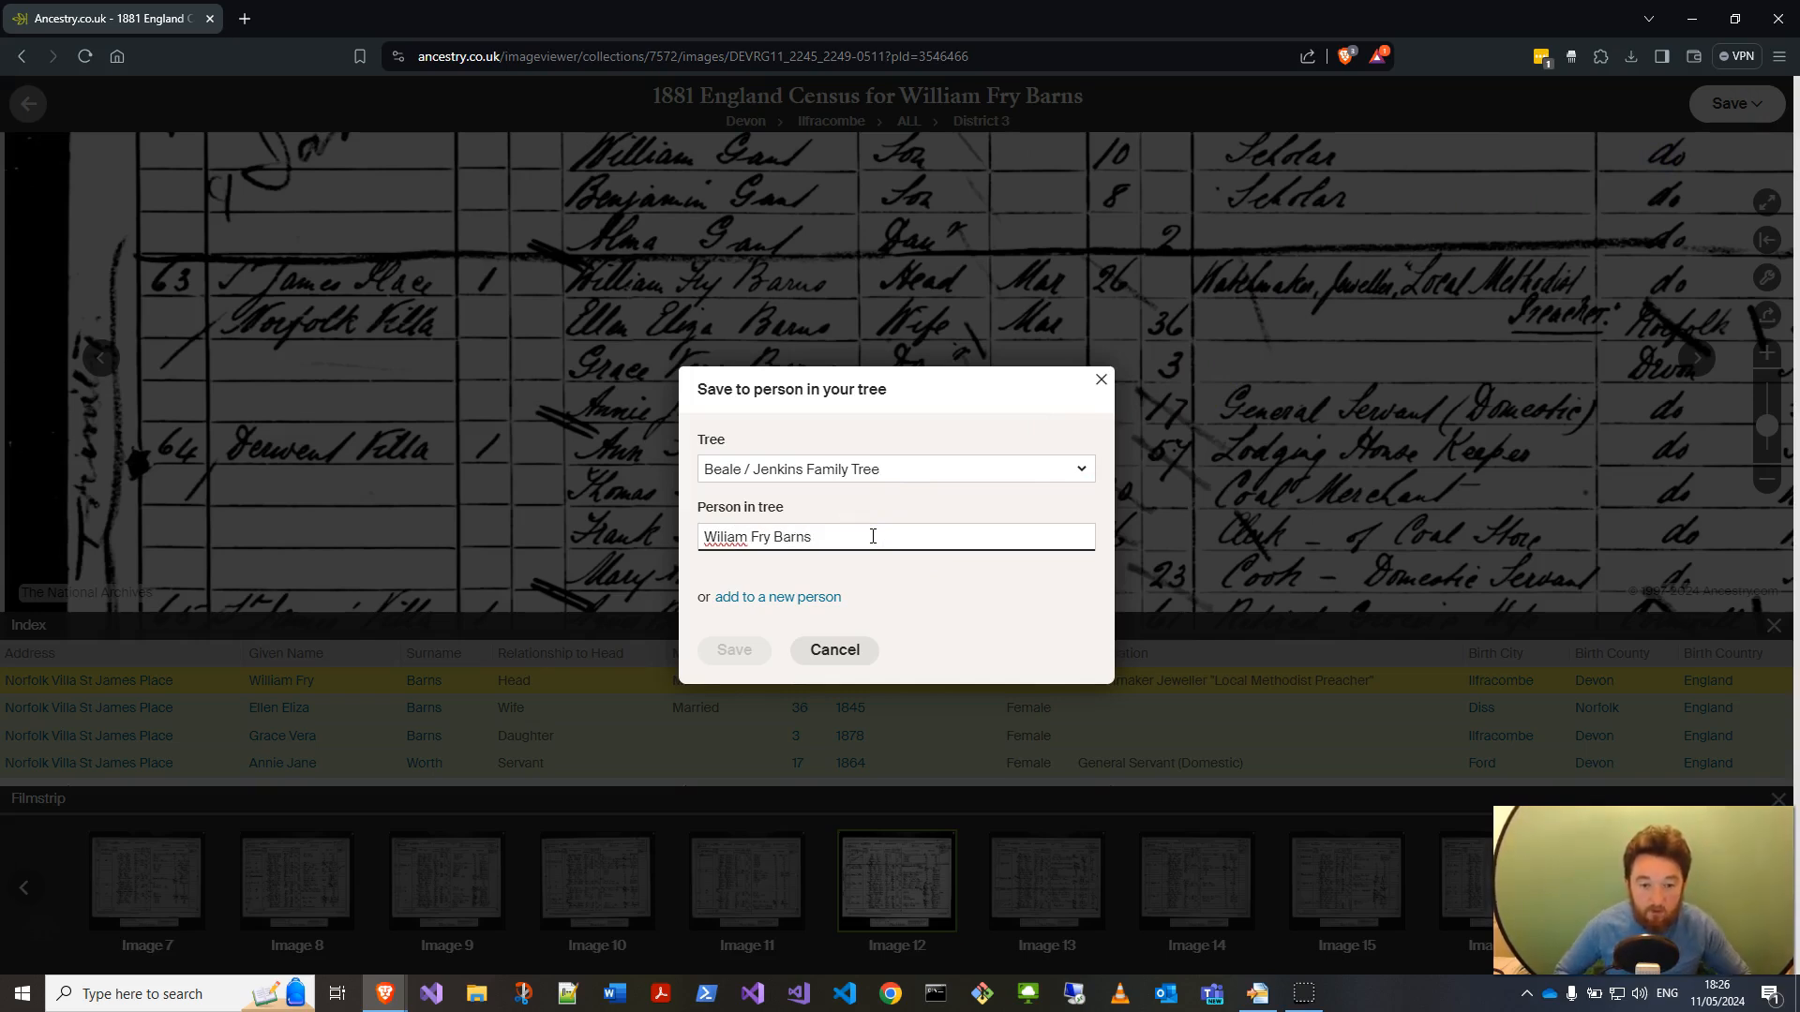
key("ctrl+BackSpace")
key("ctrl+BackSpace")
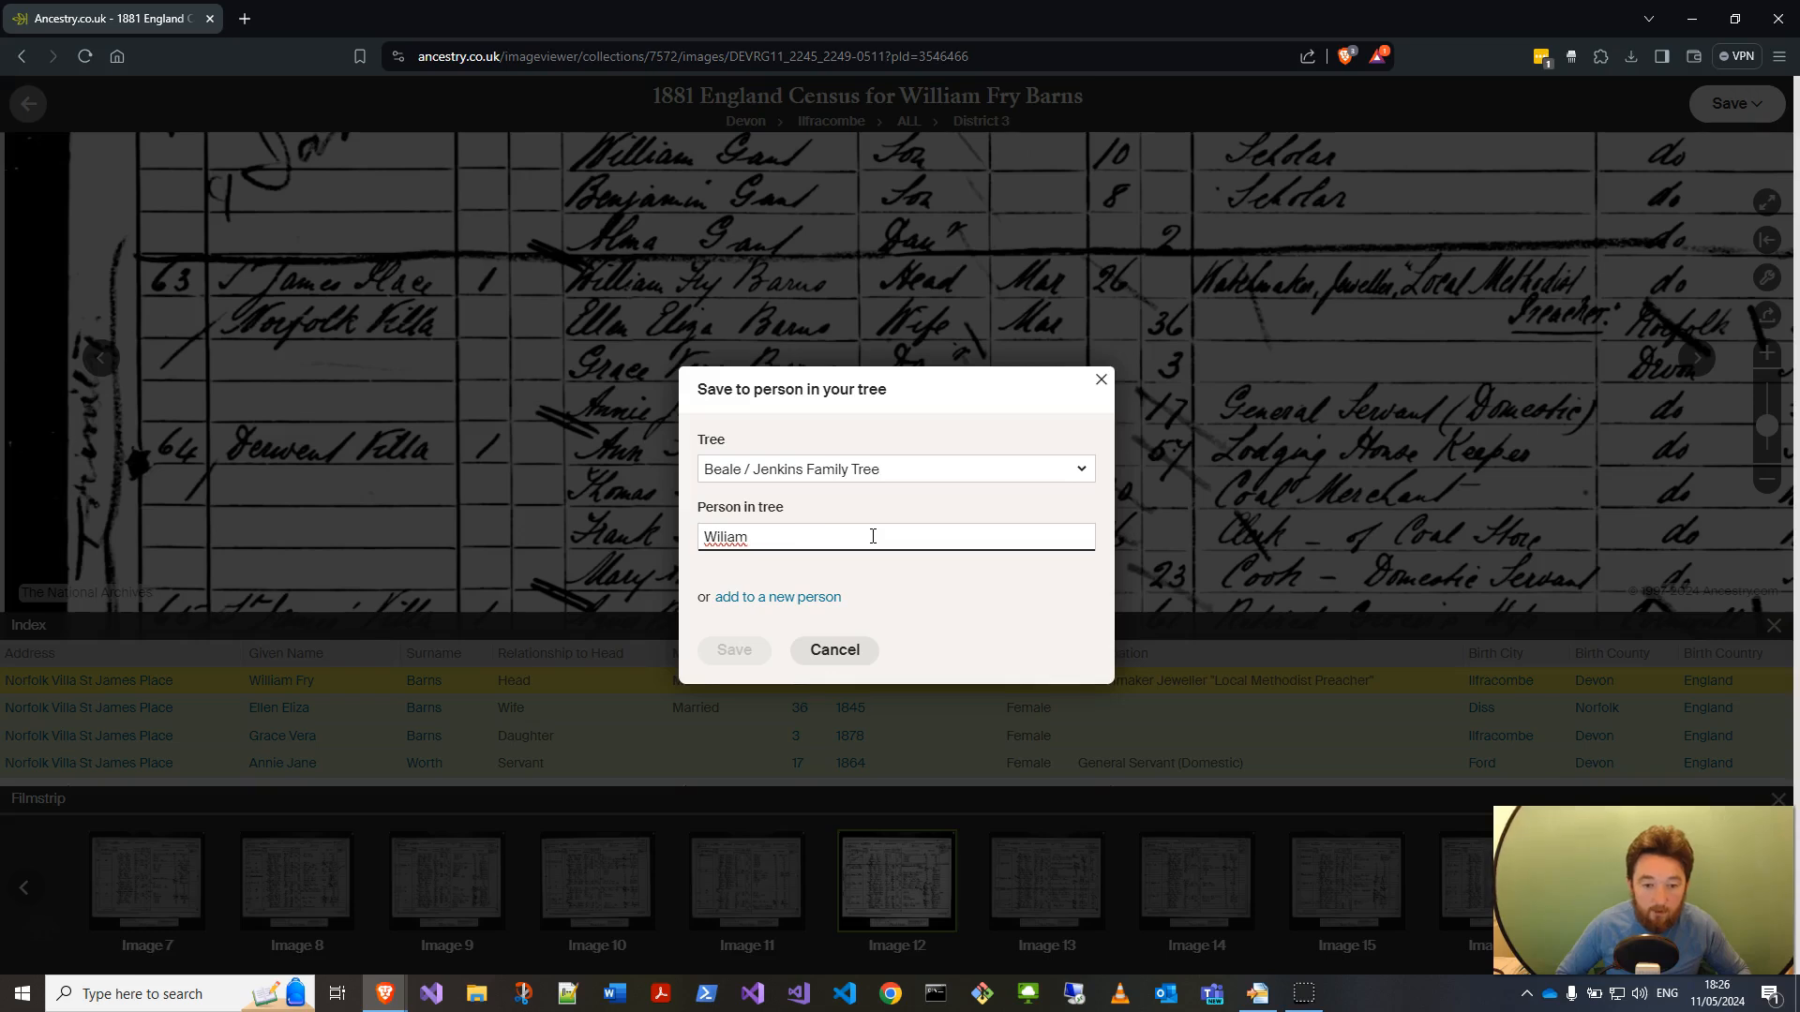
key("BackSpace")
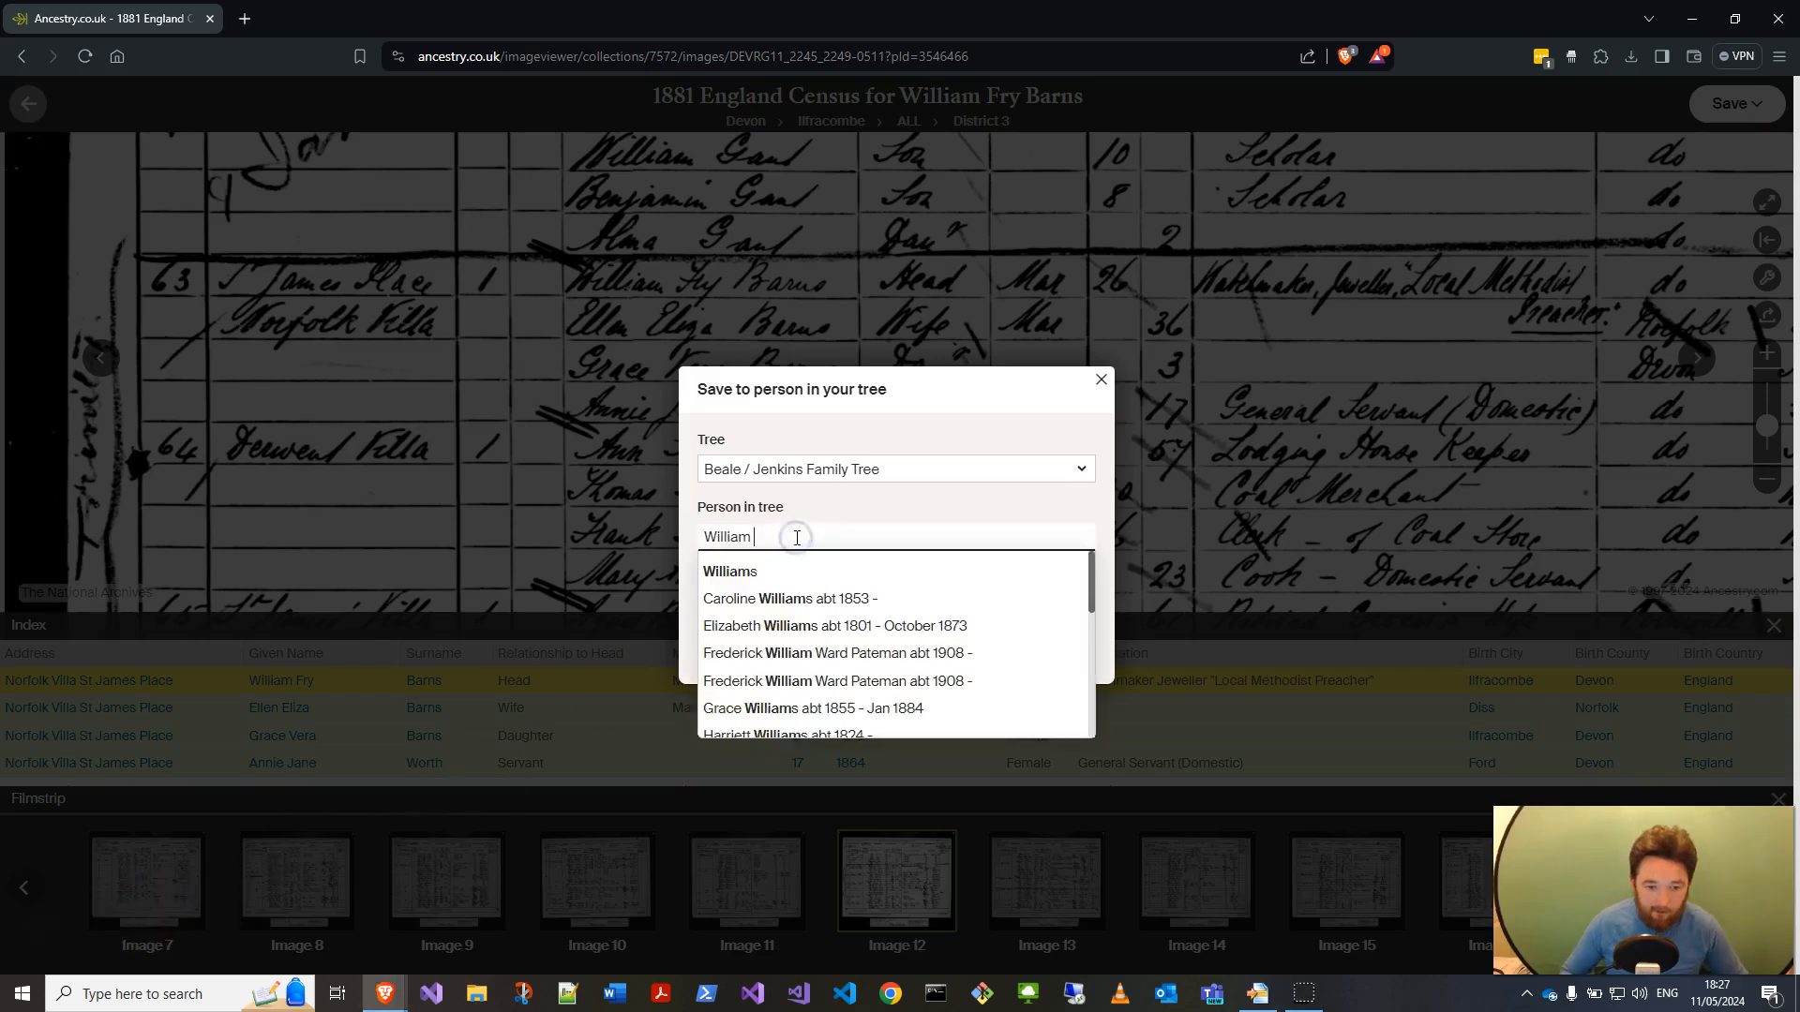
type("arns")
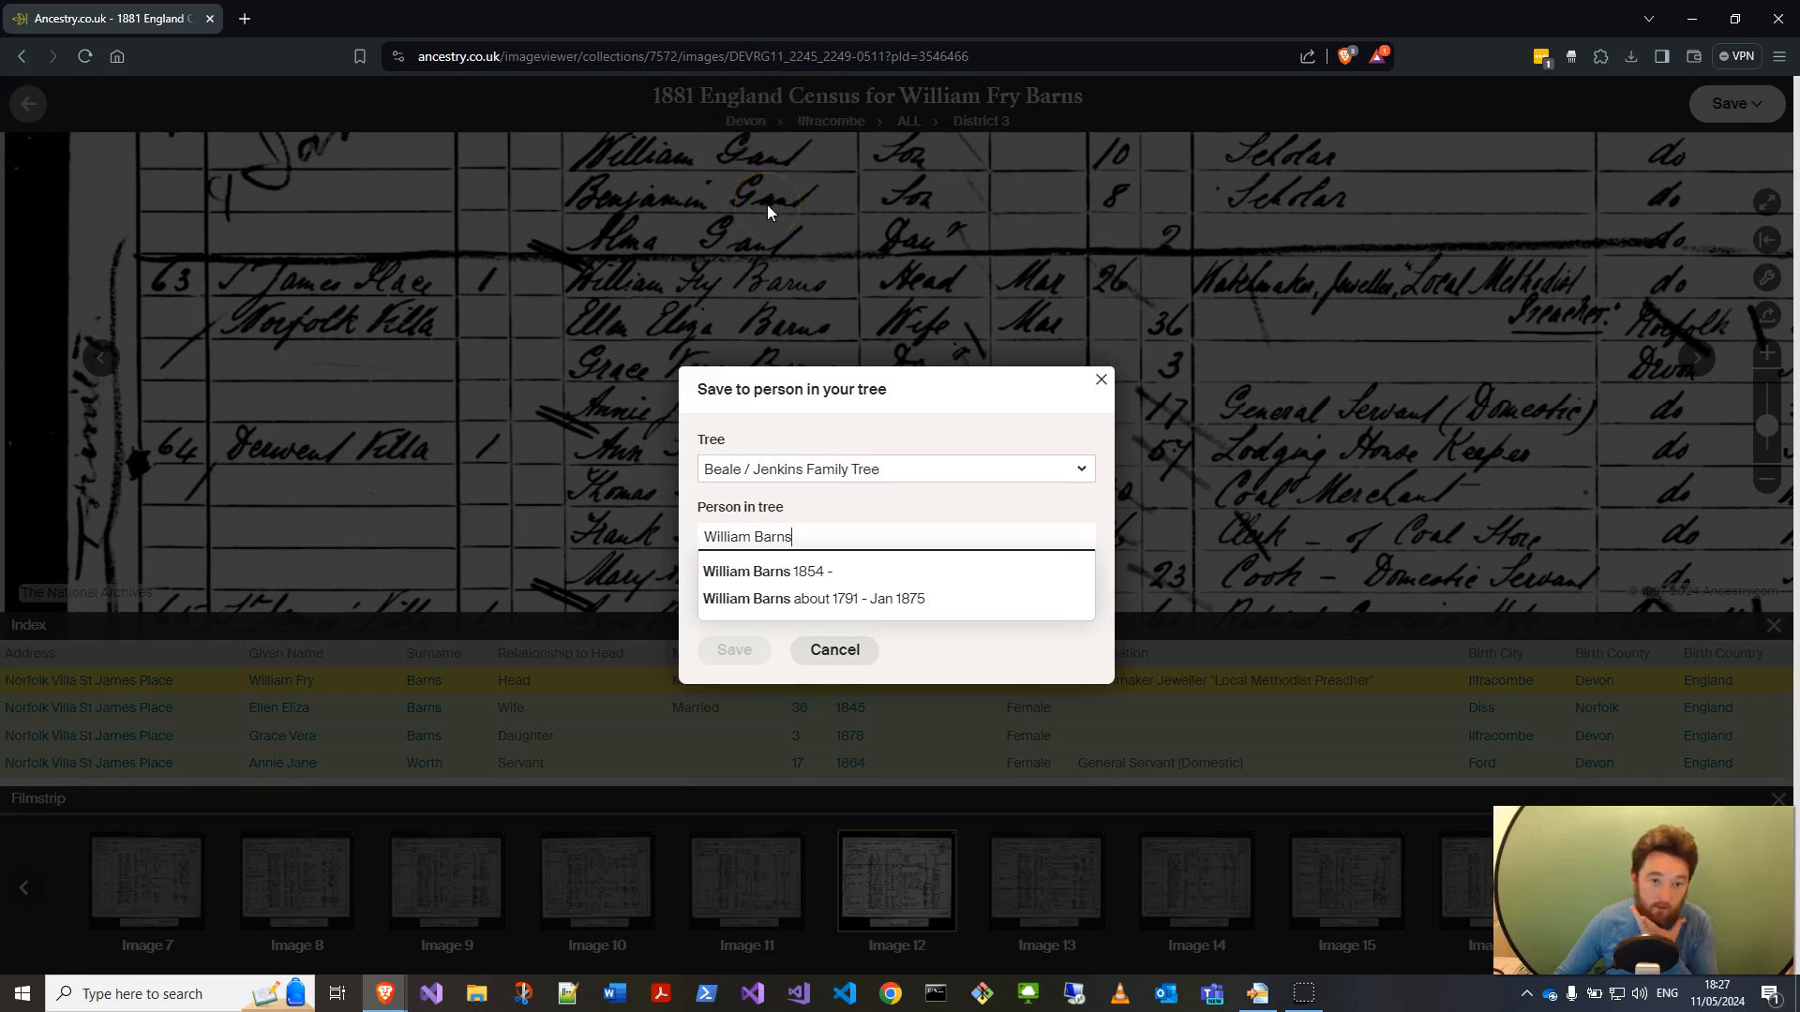
left_click(817, 574)
left_click(735, 653)
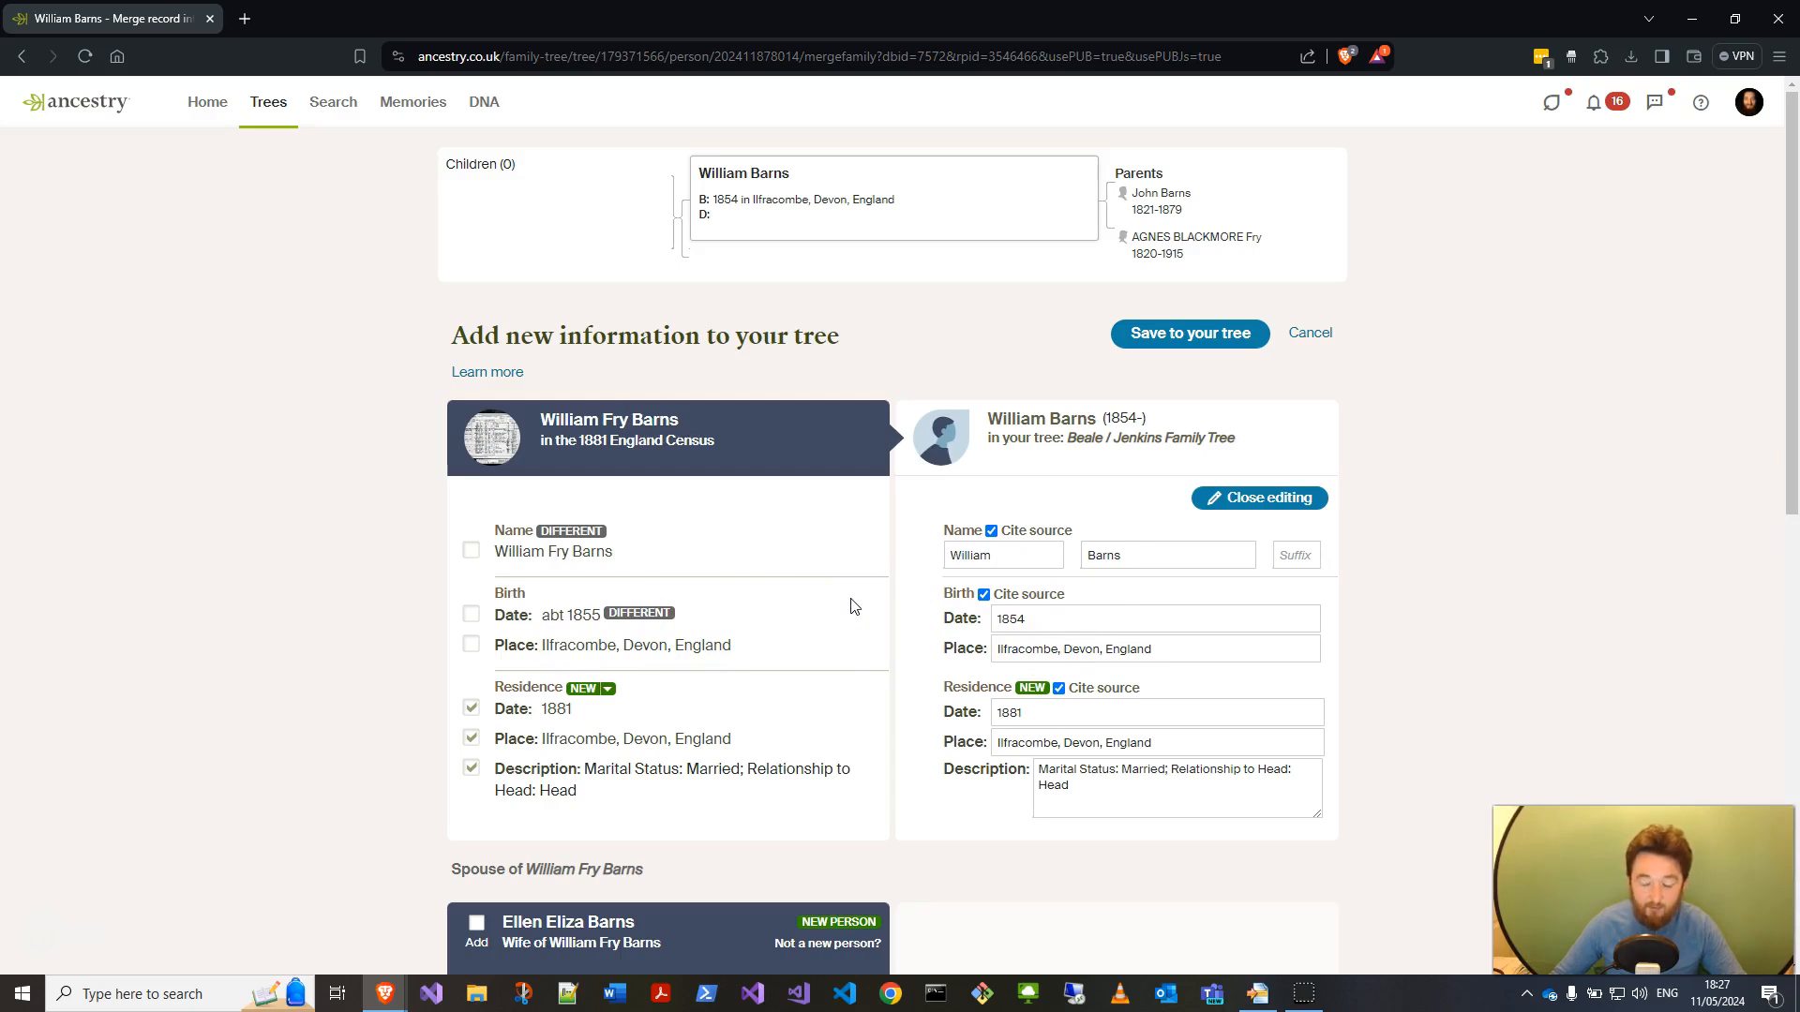
Include the wife and daughter from the census record as new people and save the information to the tree
double_click(616, 419)
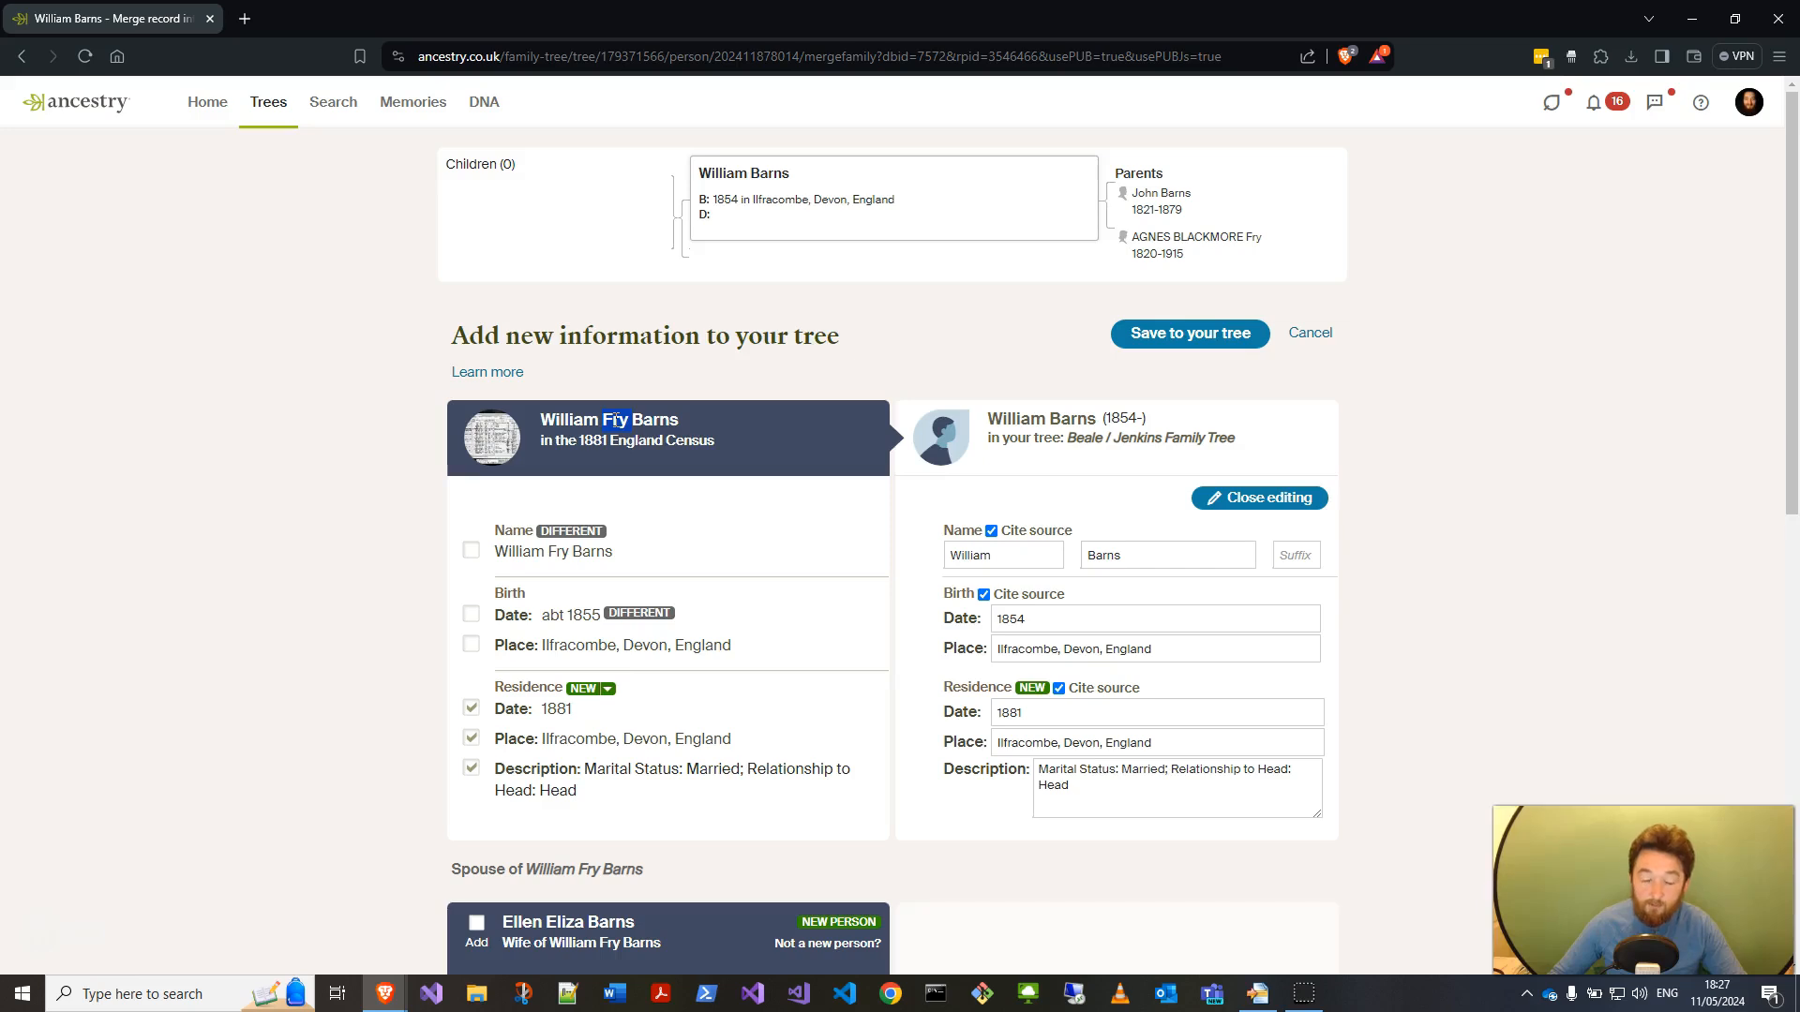
scroll(763, 515, "down", 3)
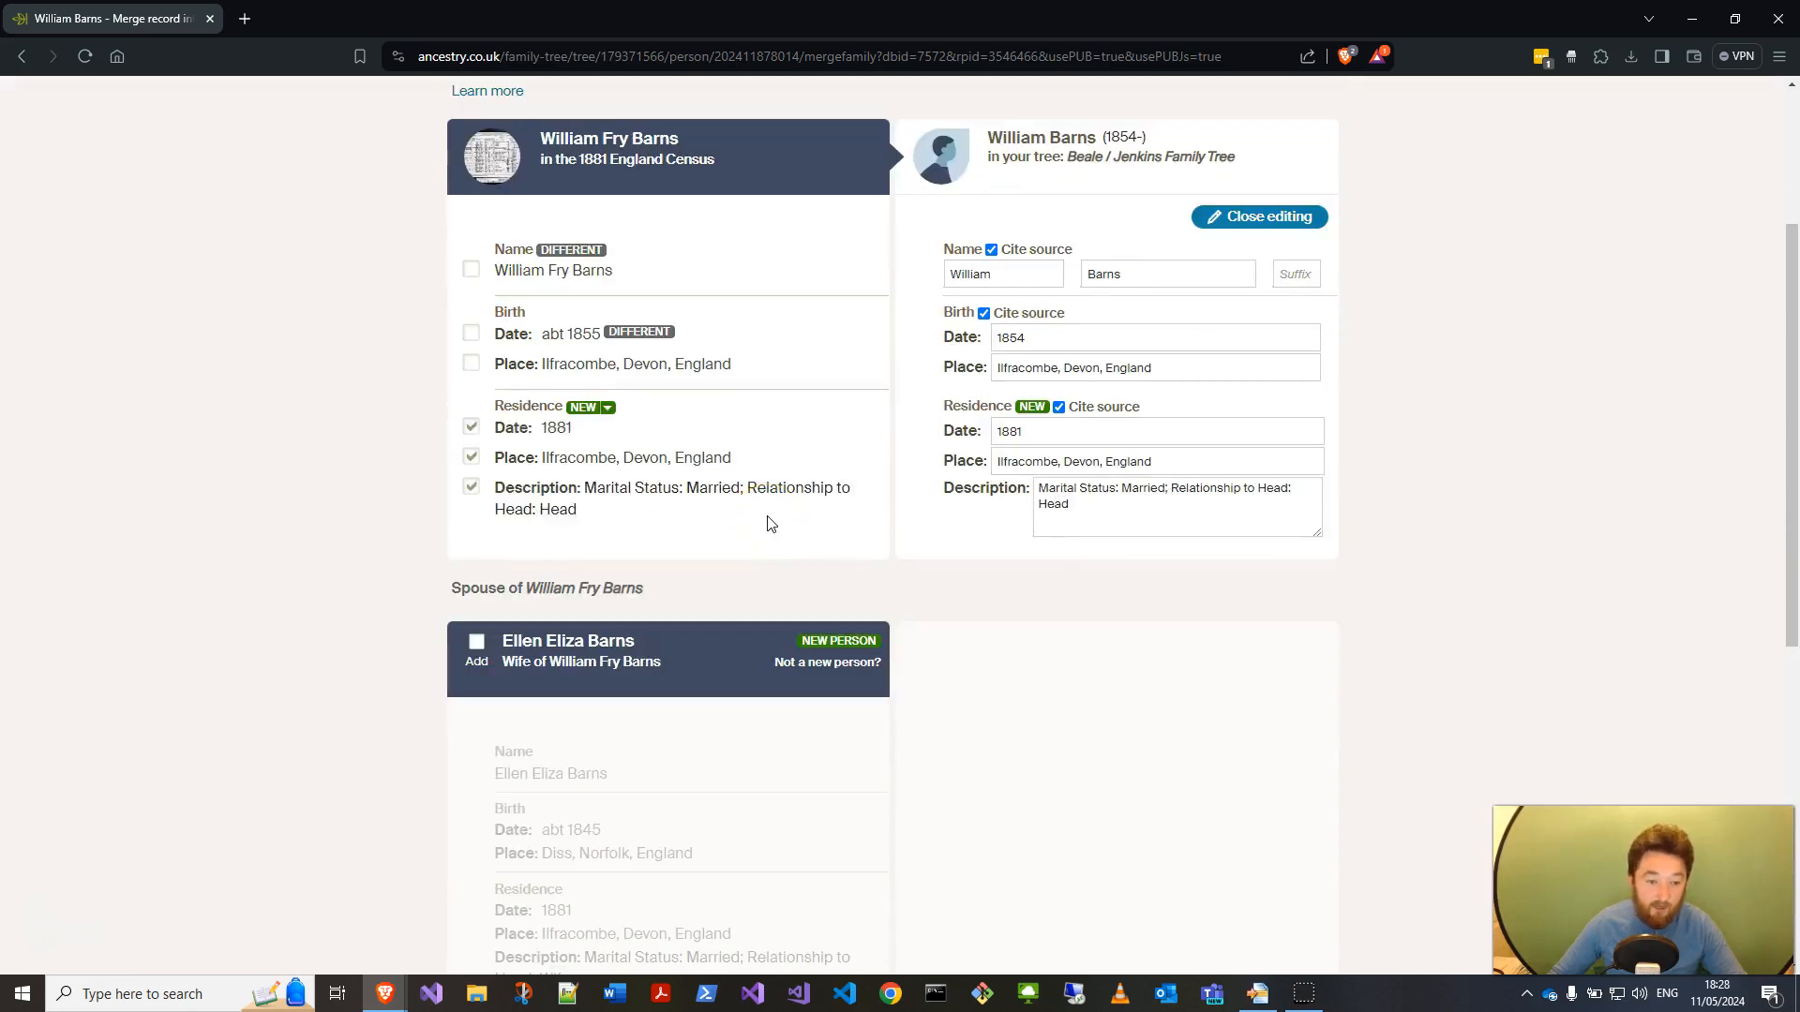
scroll(767, 522, "down", 3)
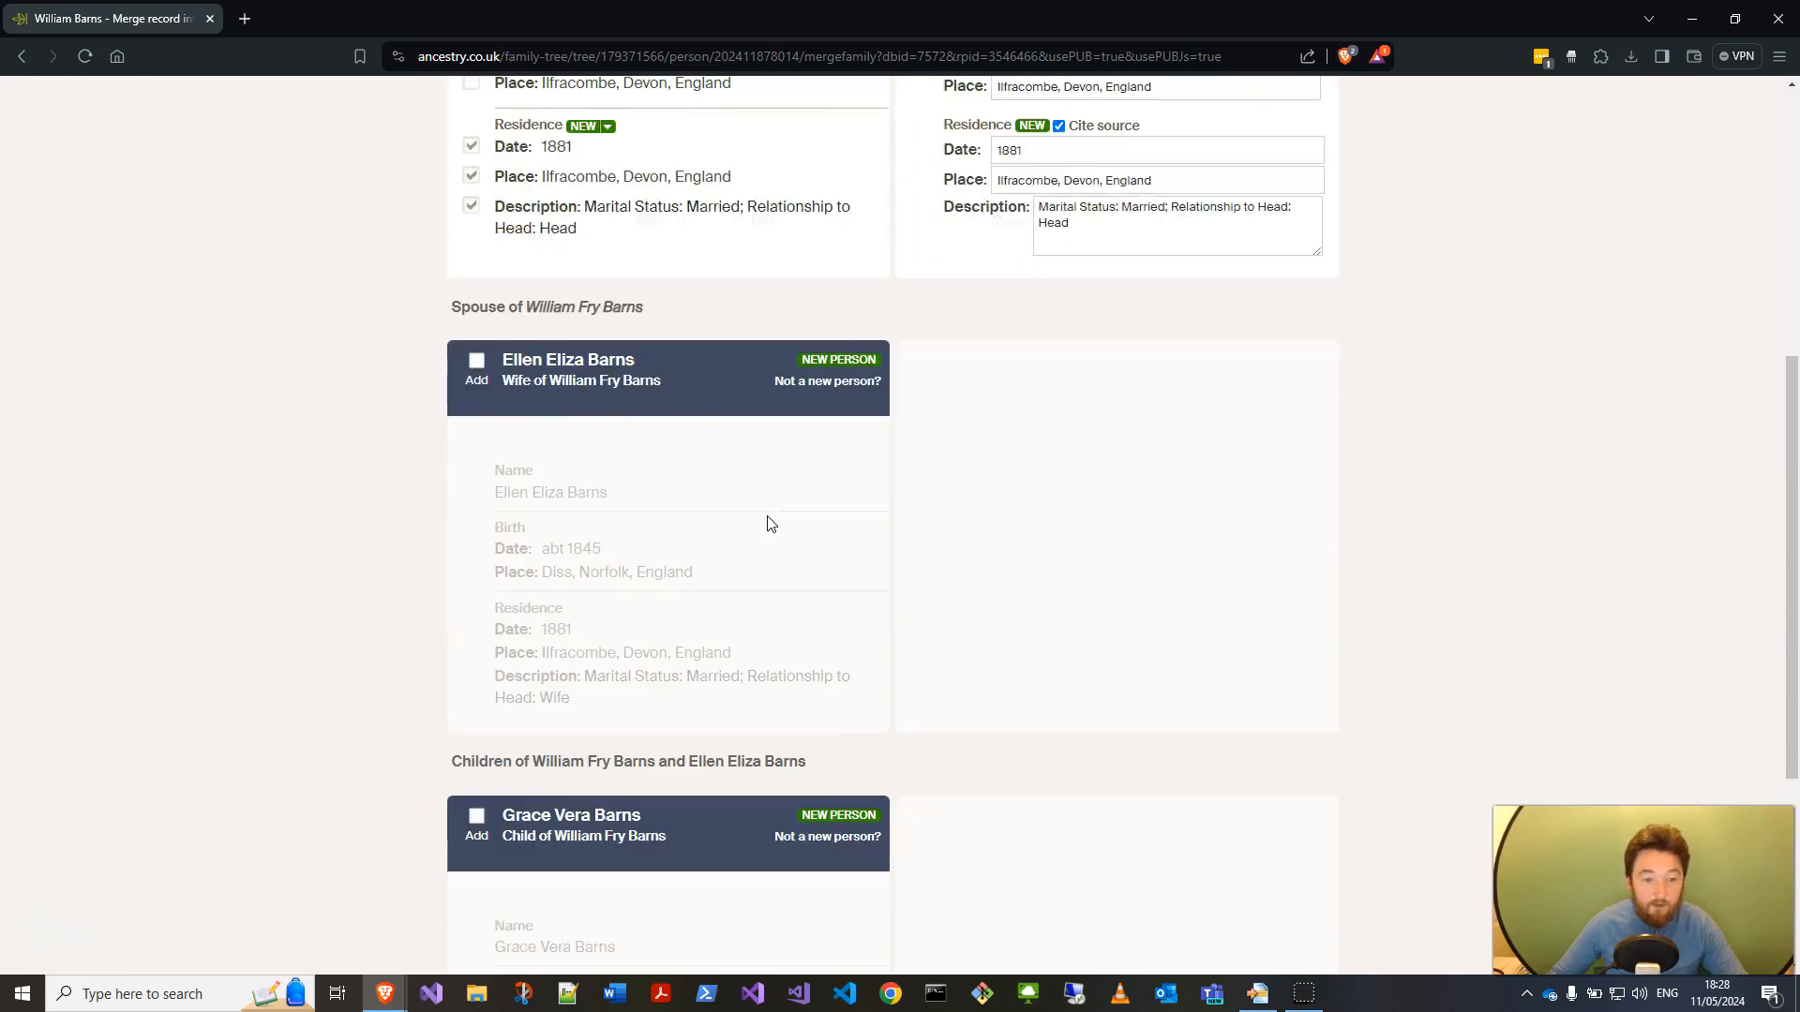
left_click(476, 368)
scroll(512, 643, "down", 3)
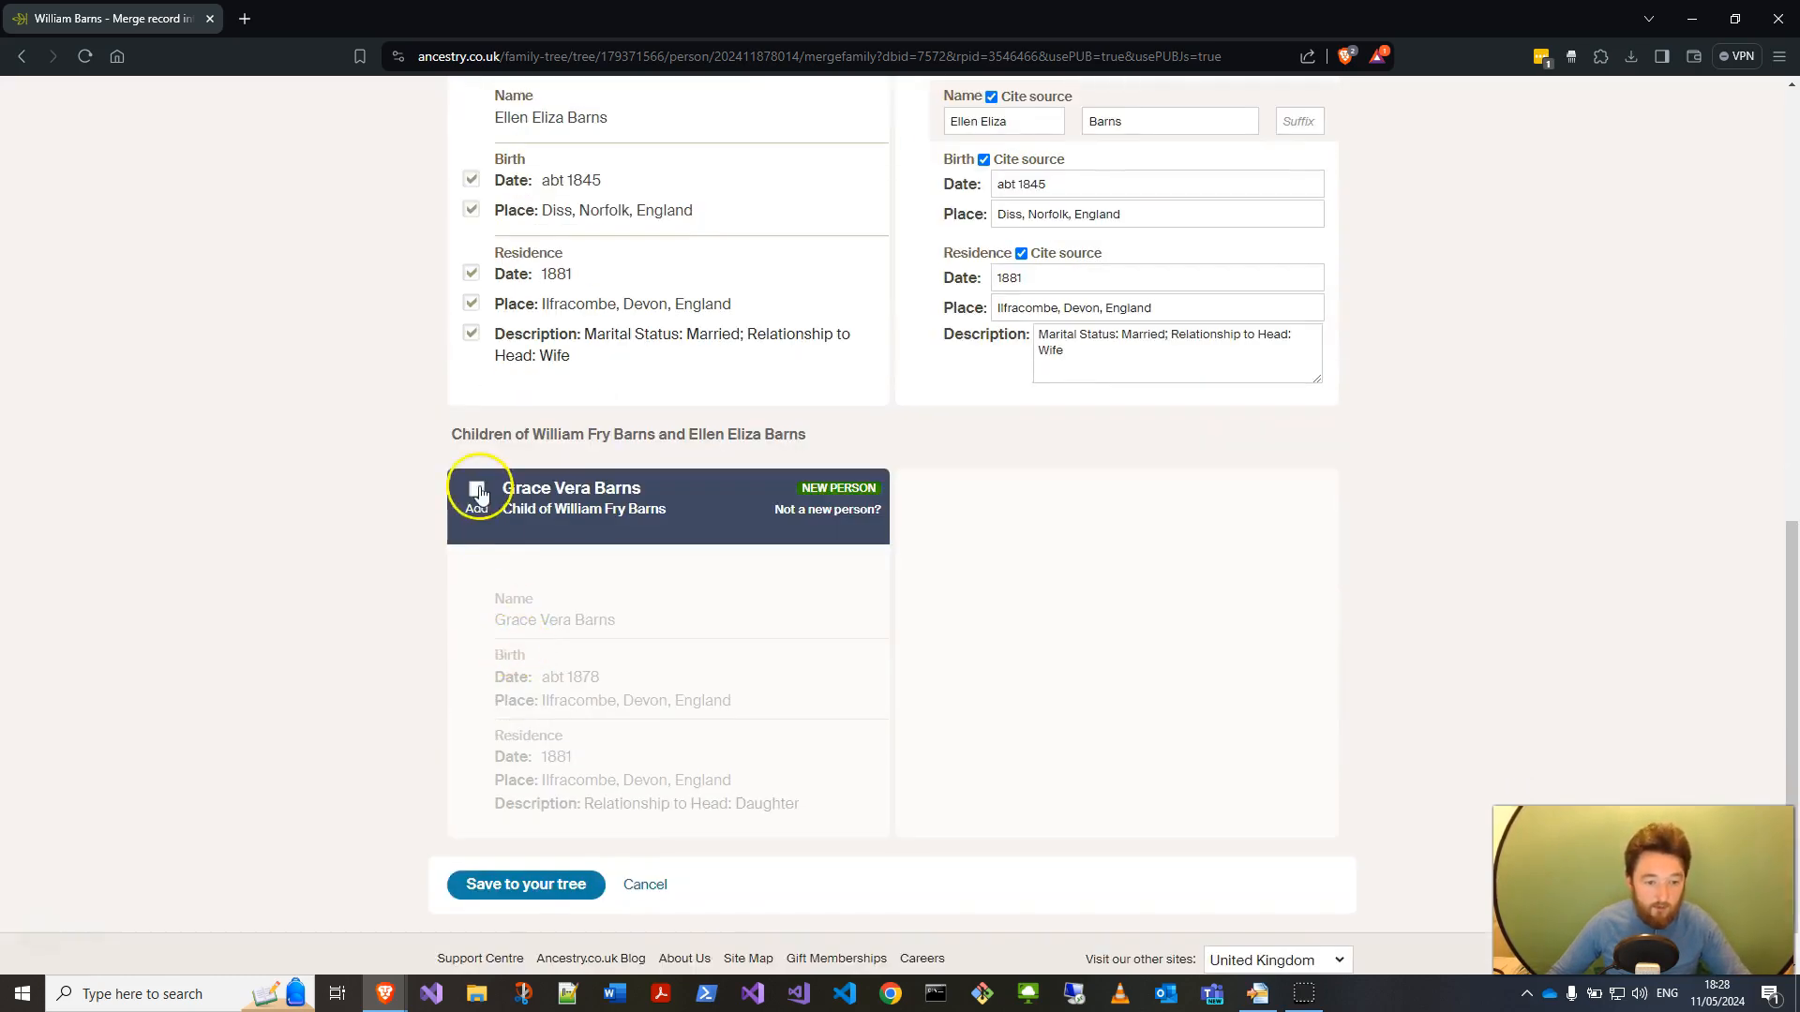
left_click(478, 492)
scroll(516, 615, "down", 2)
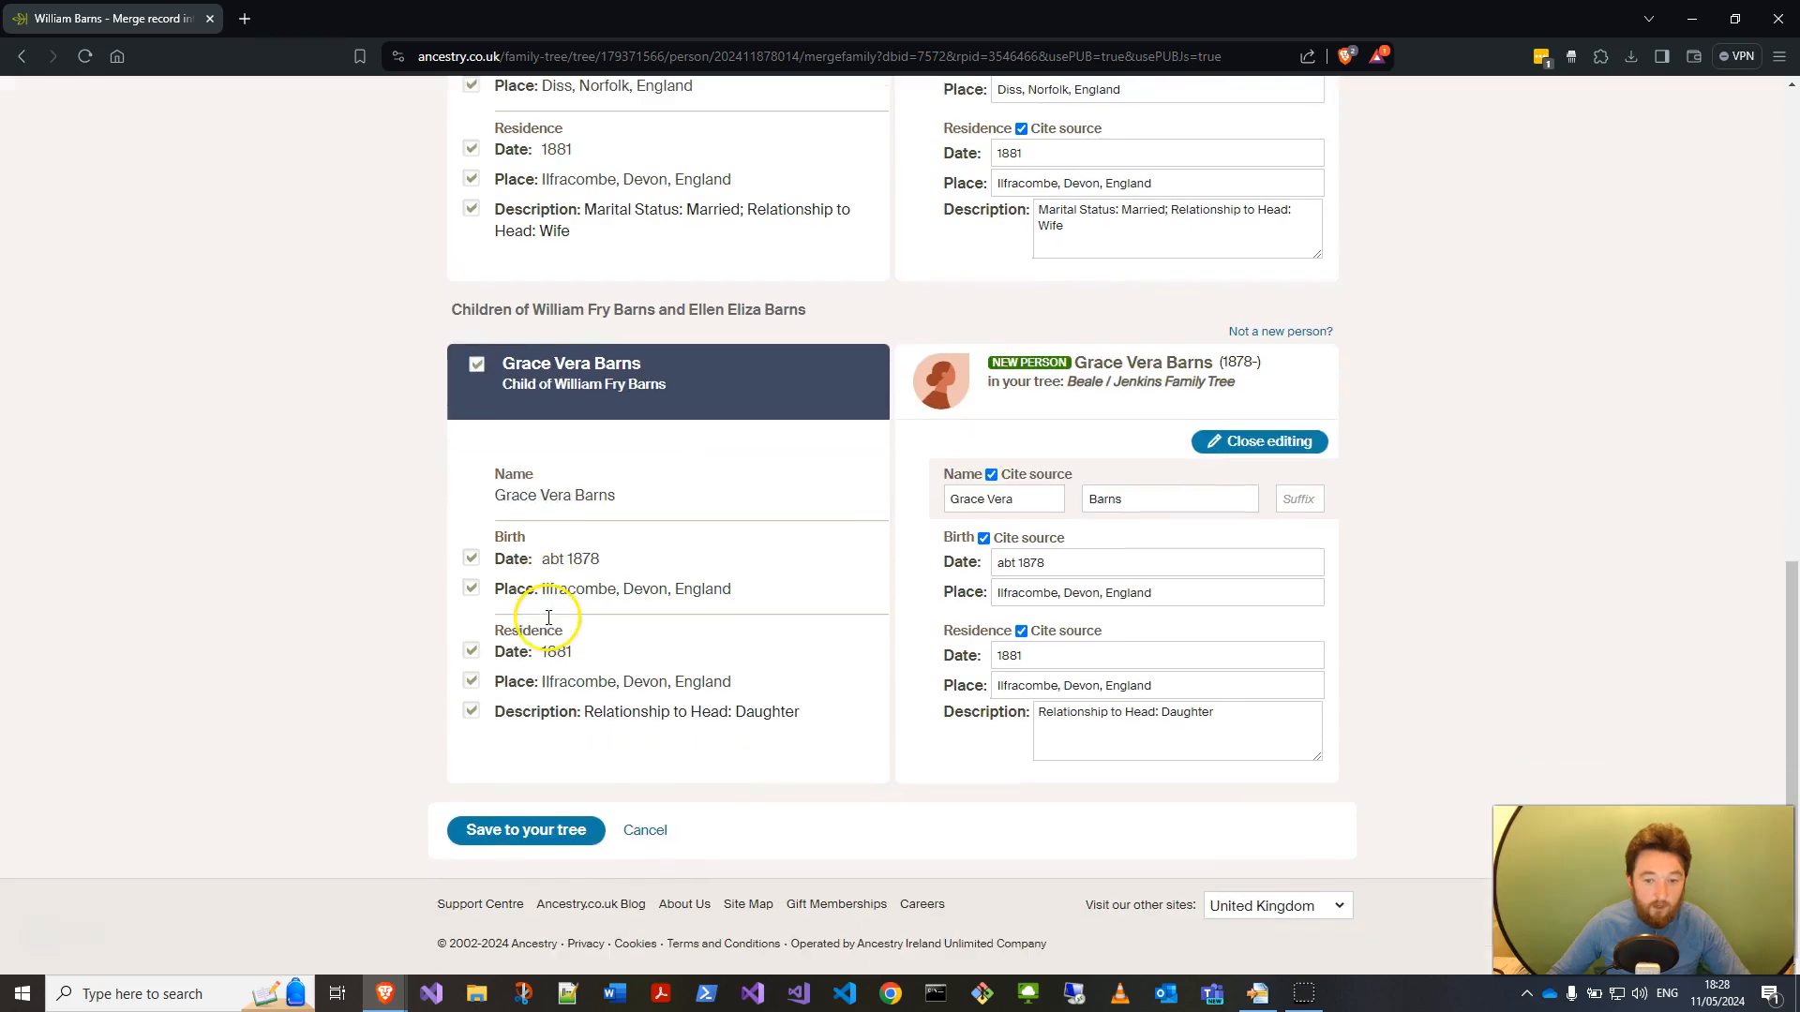
left_click(574, 825)
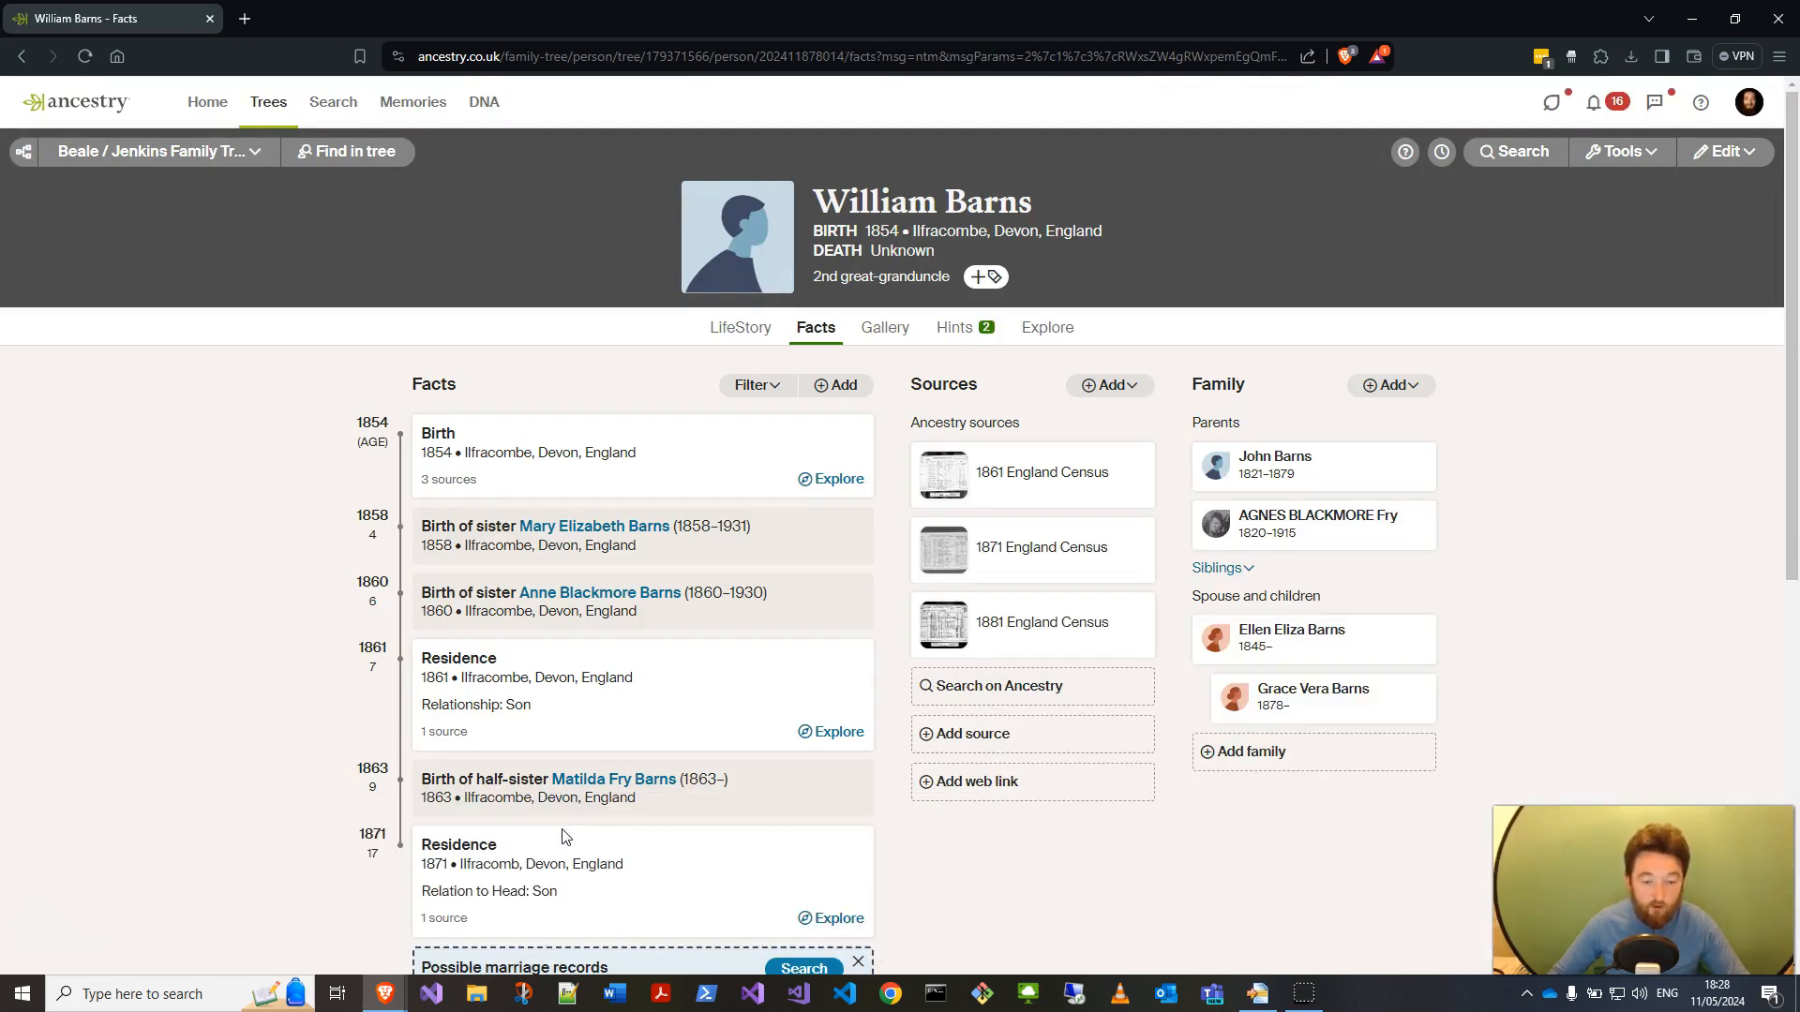
Open the 1881 England Census page image from the person's attached sources
mouse_move(1031, 619)
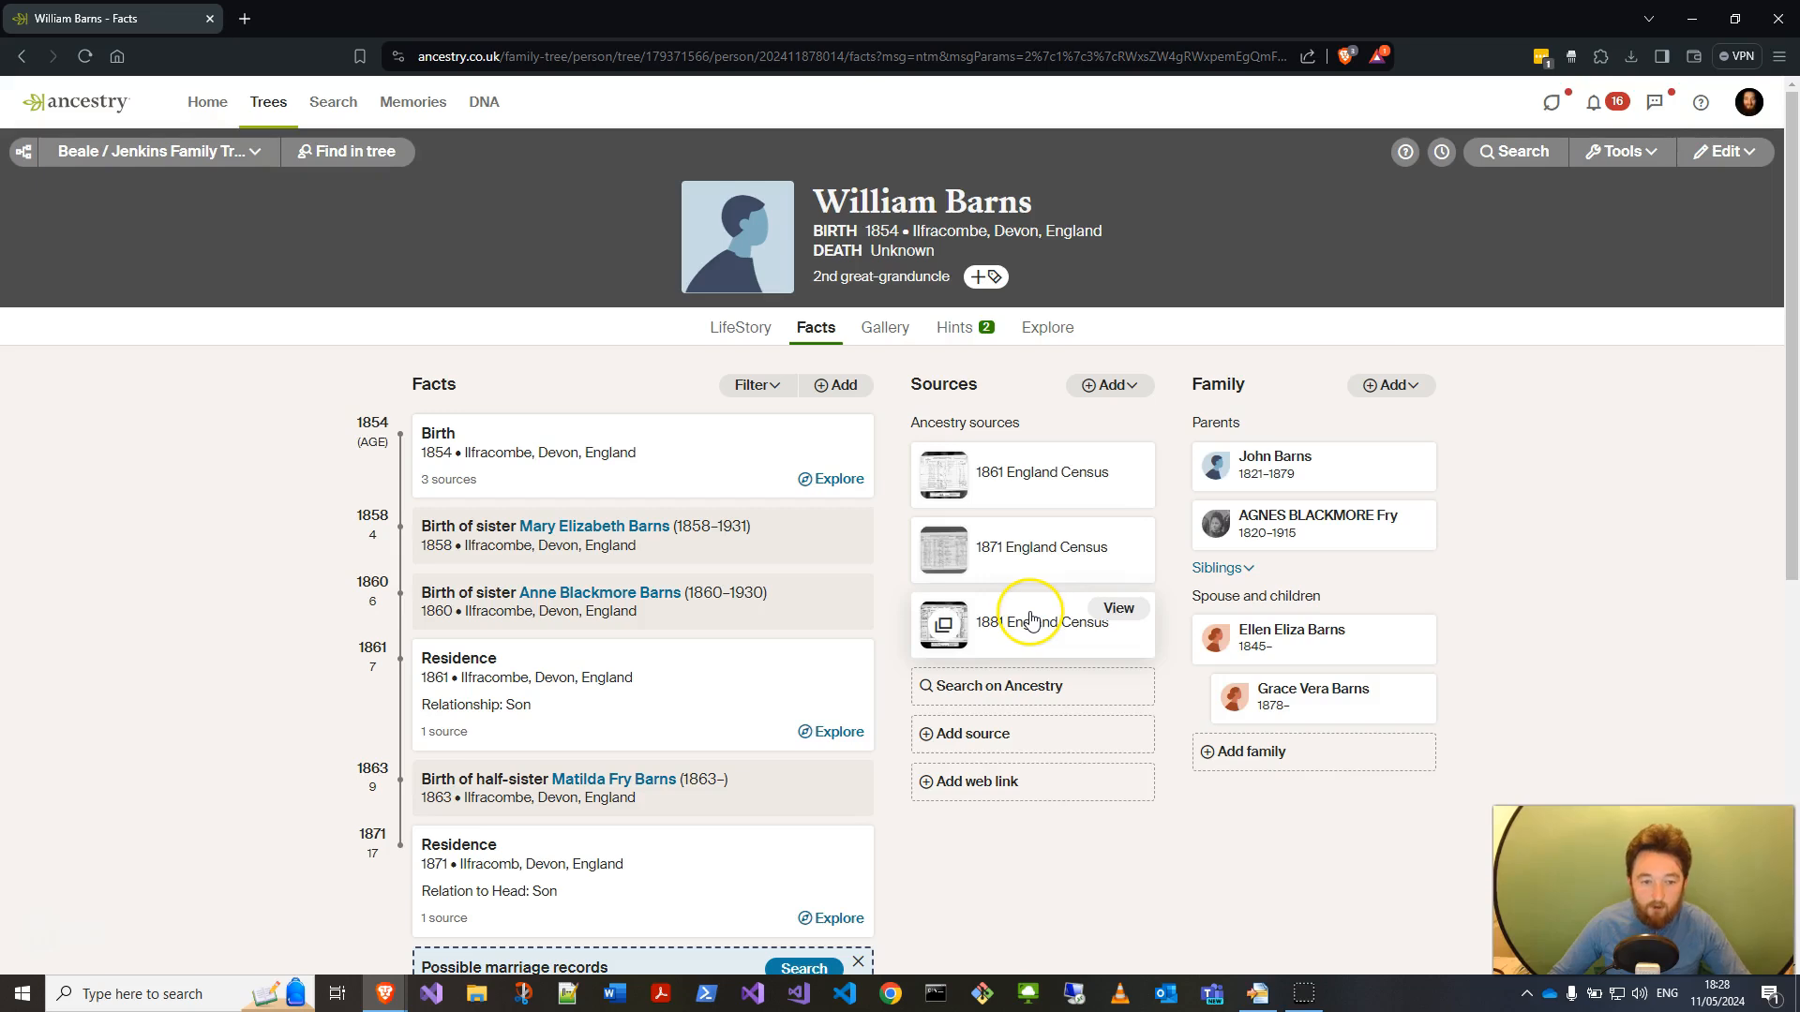
left_click(1121, 608)
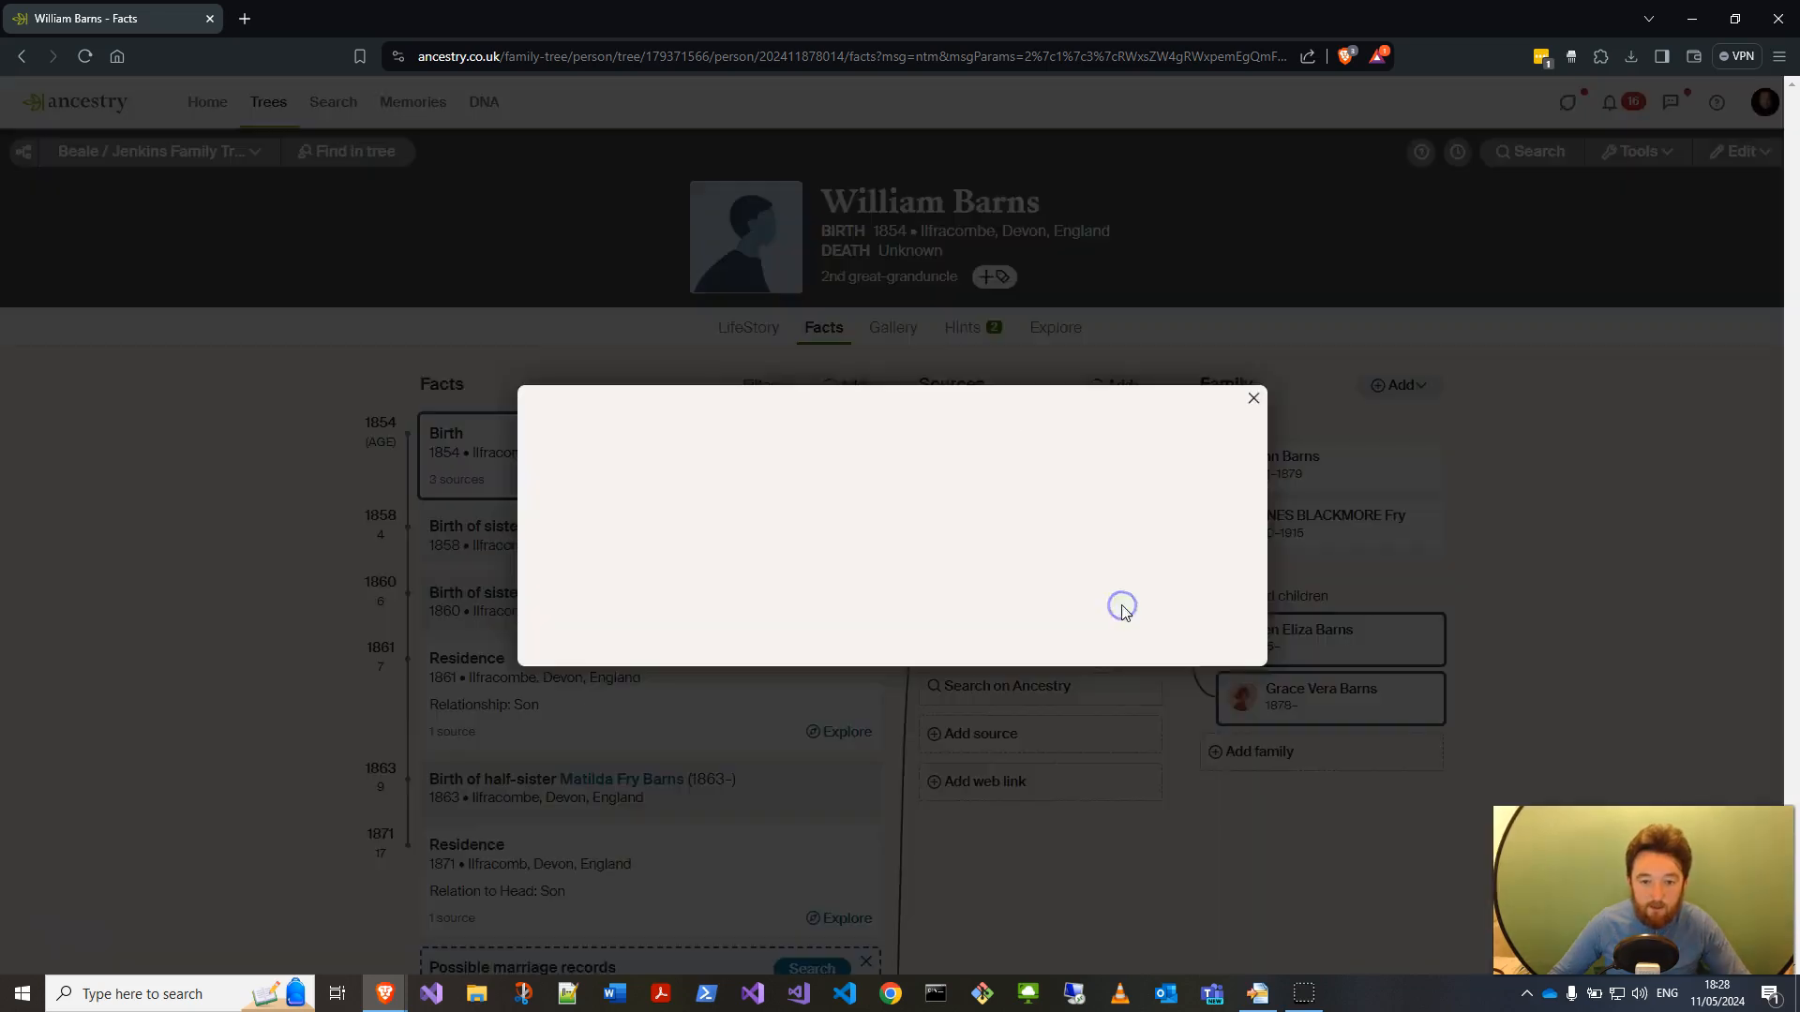
left_click(948, 235)
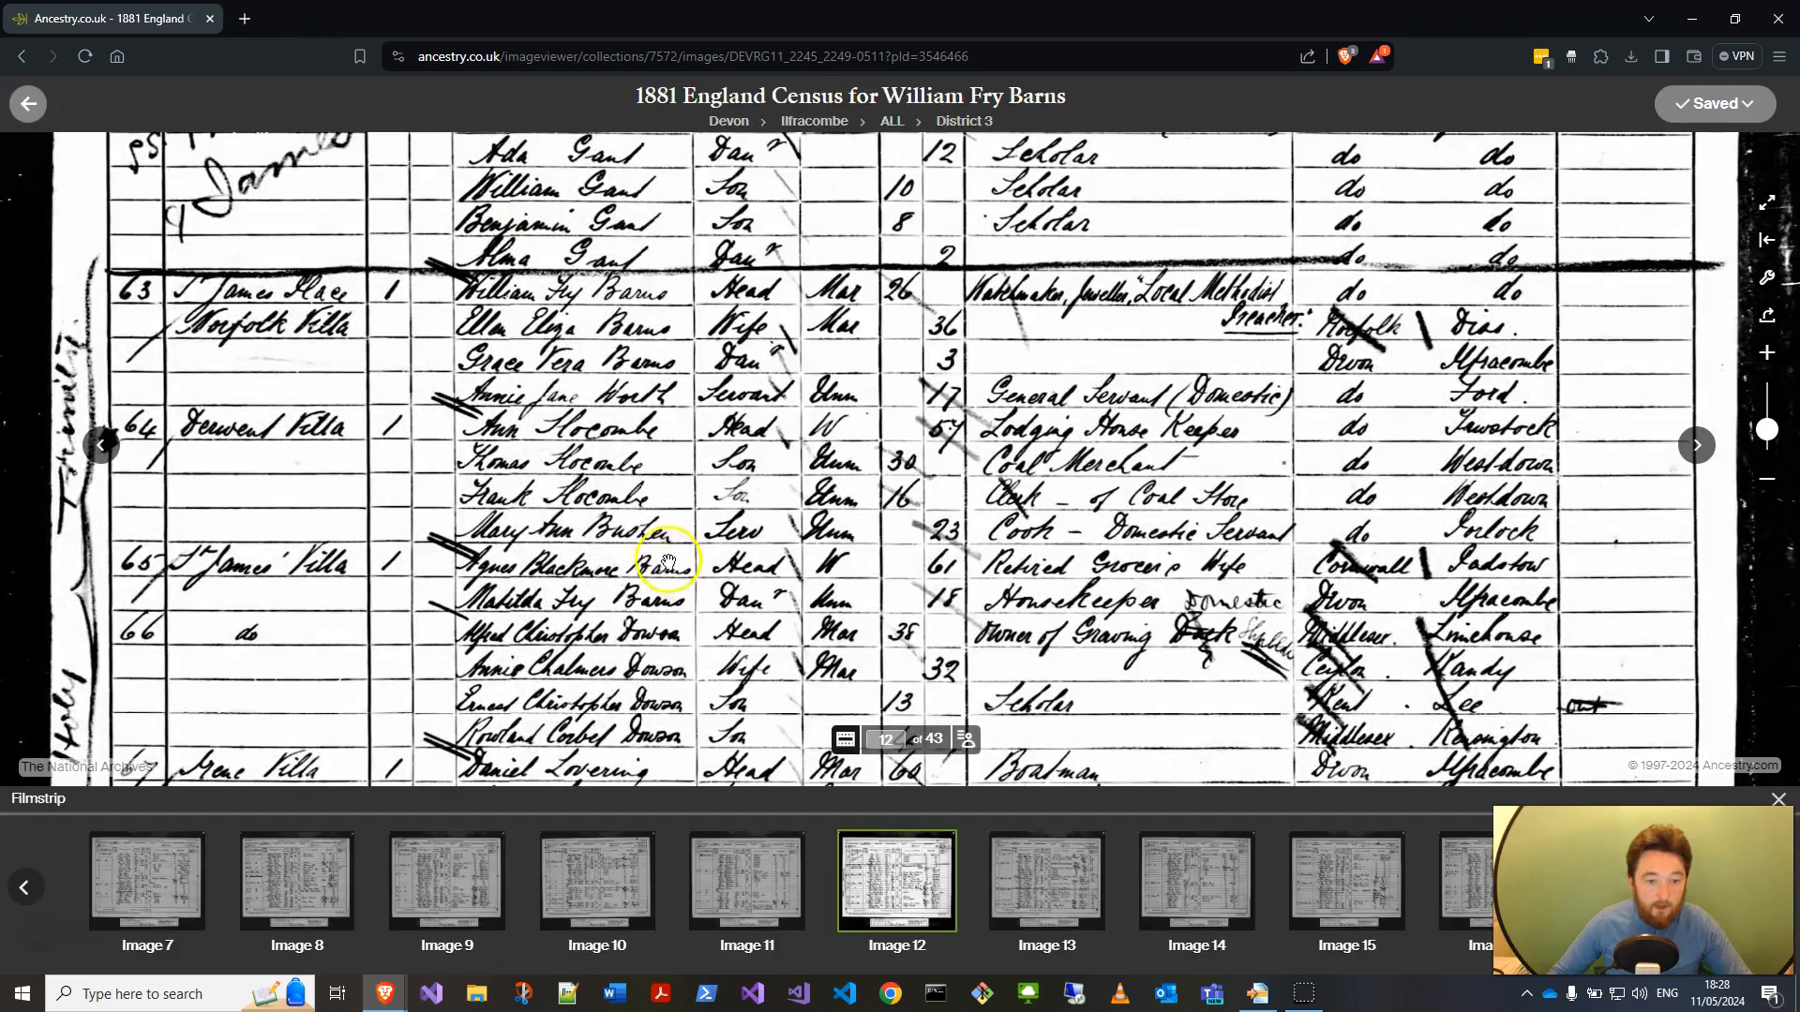
Show the page's index and select the 61-year-old widowed household head at St James Villa
left_click(966, 740)
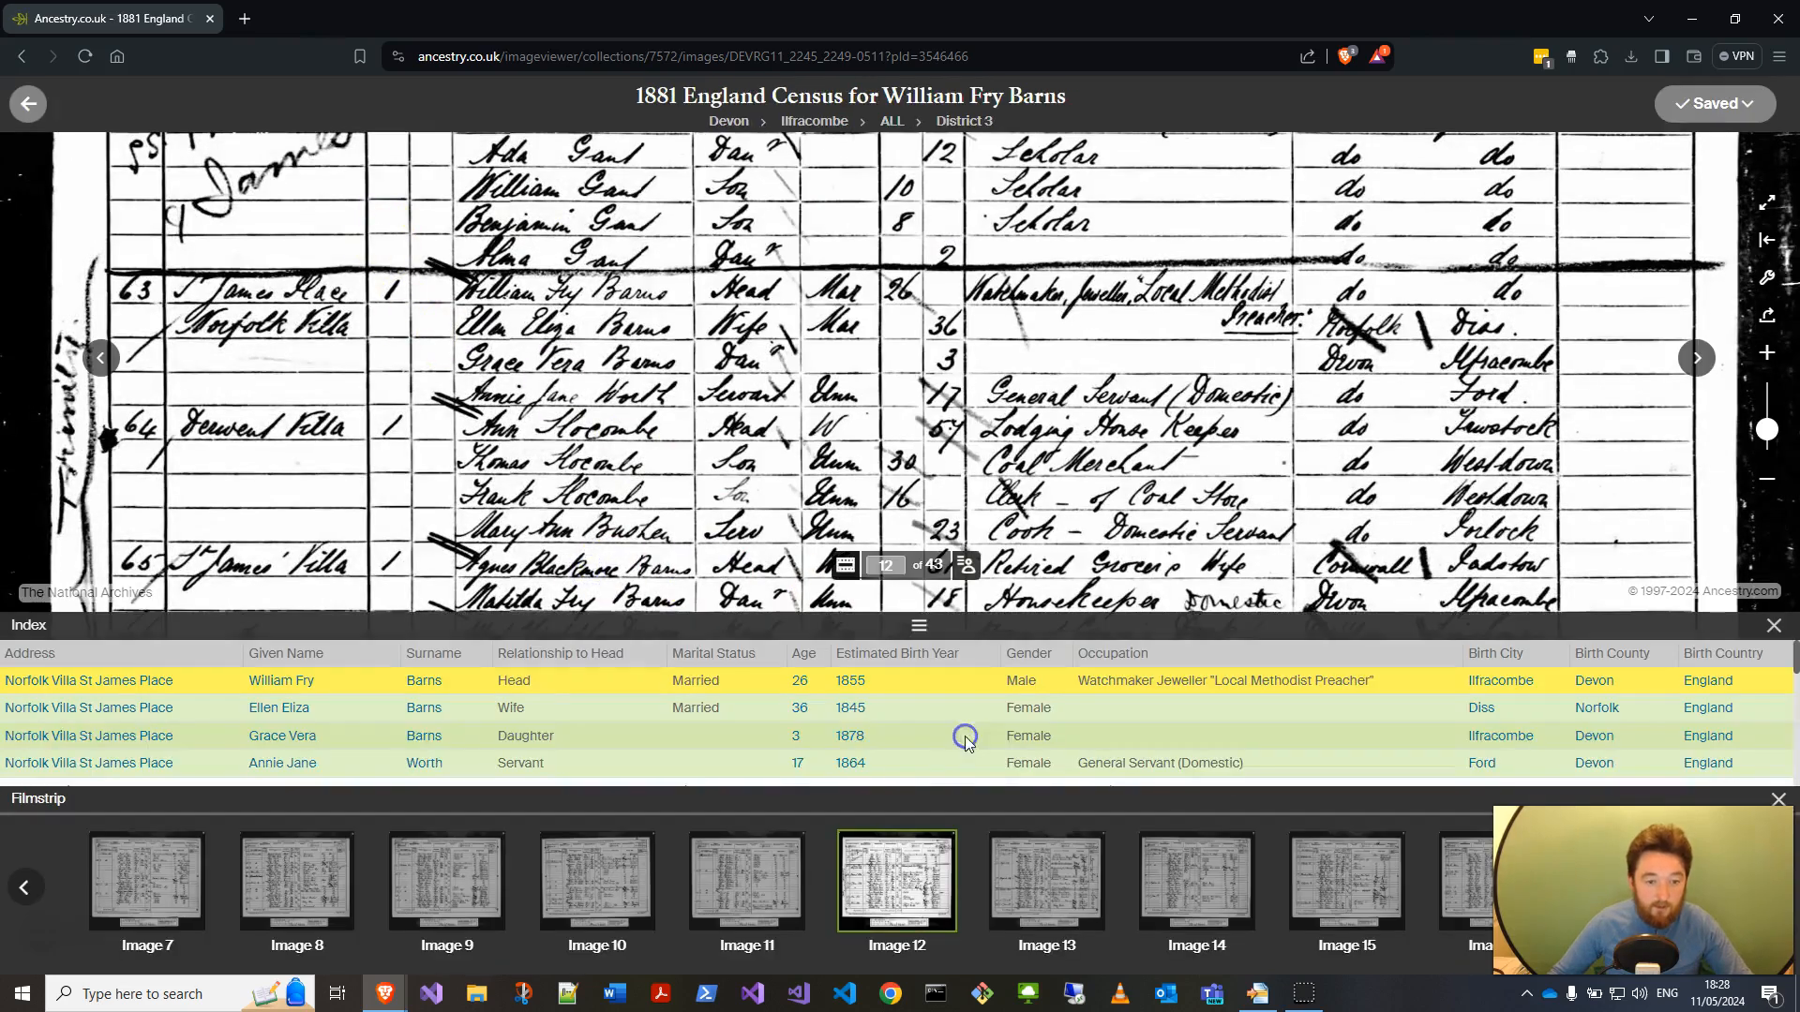
scroll(355, 740, "down", 2)
scroll(354, 741, "down", 2)
left_click(354, 735)
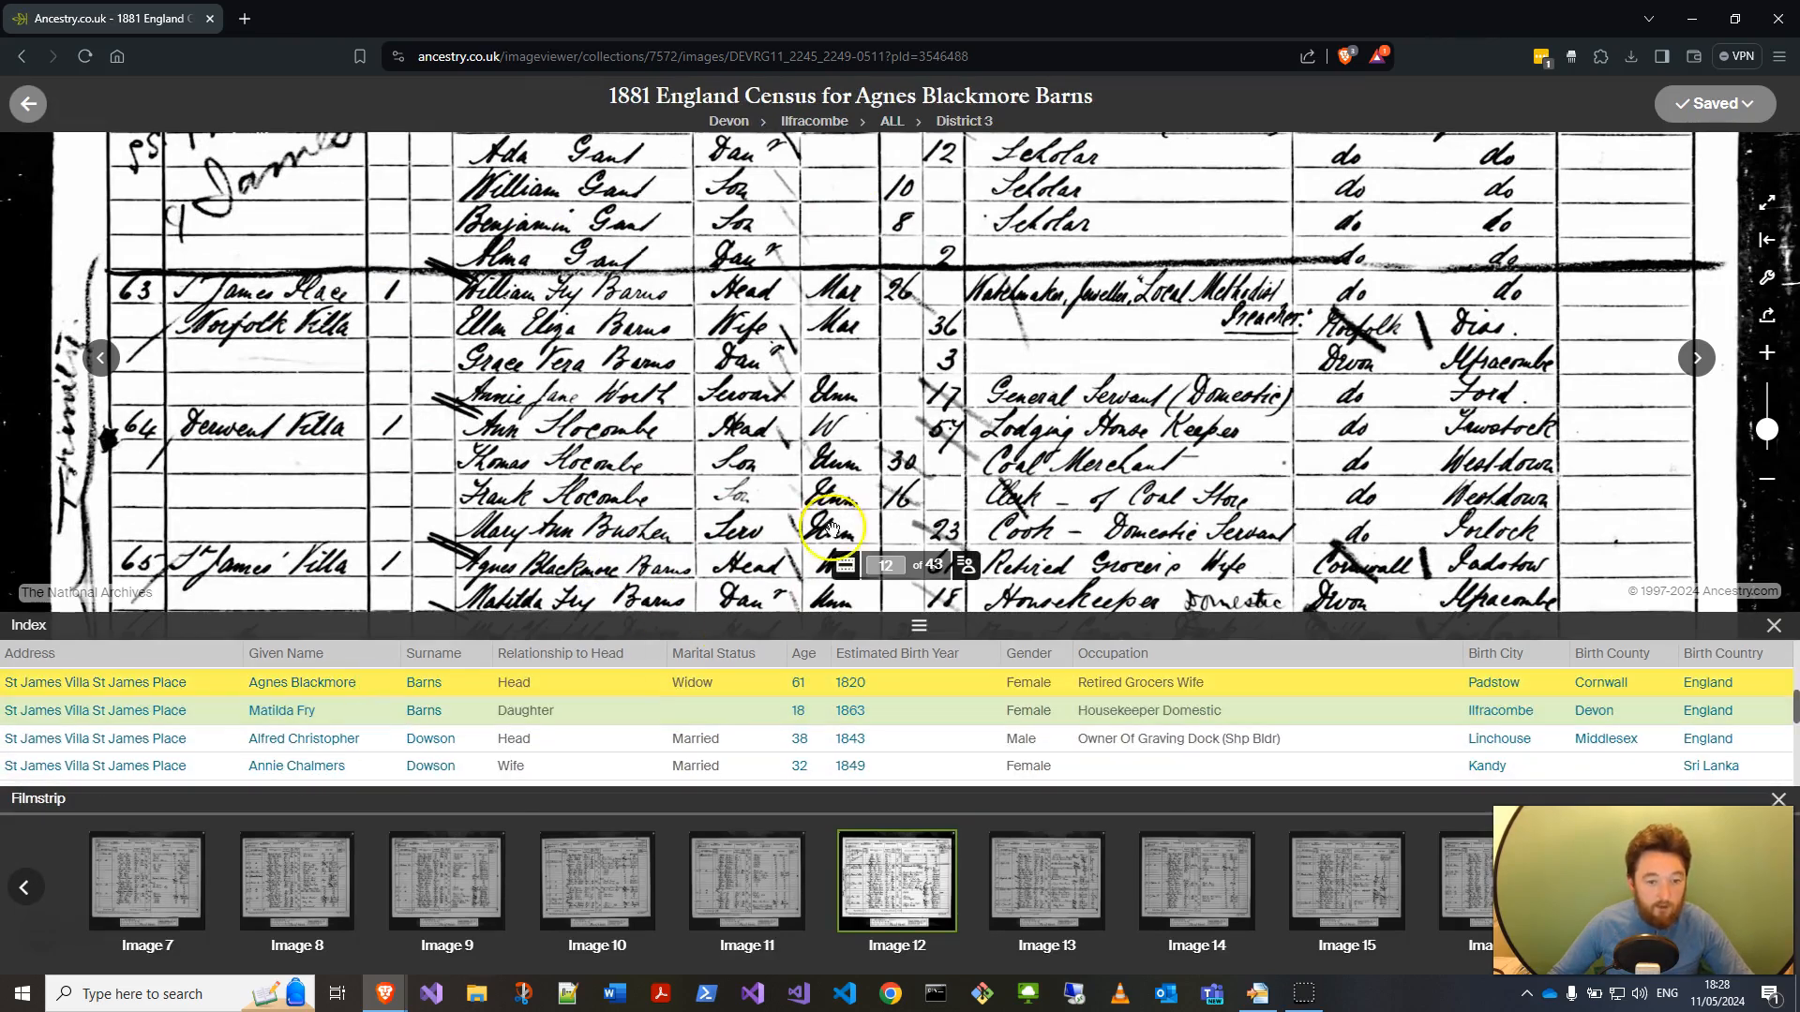
scroll(862, 459, "down", 3)
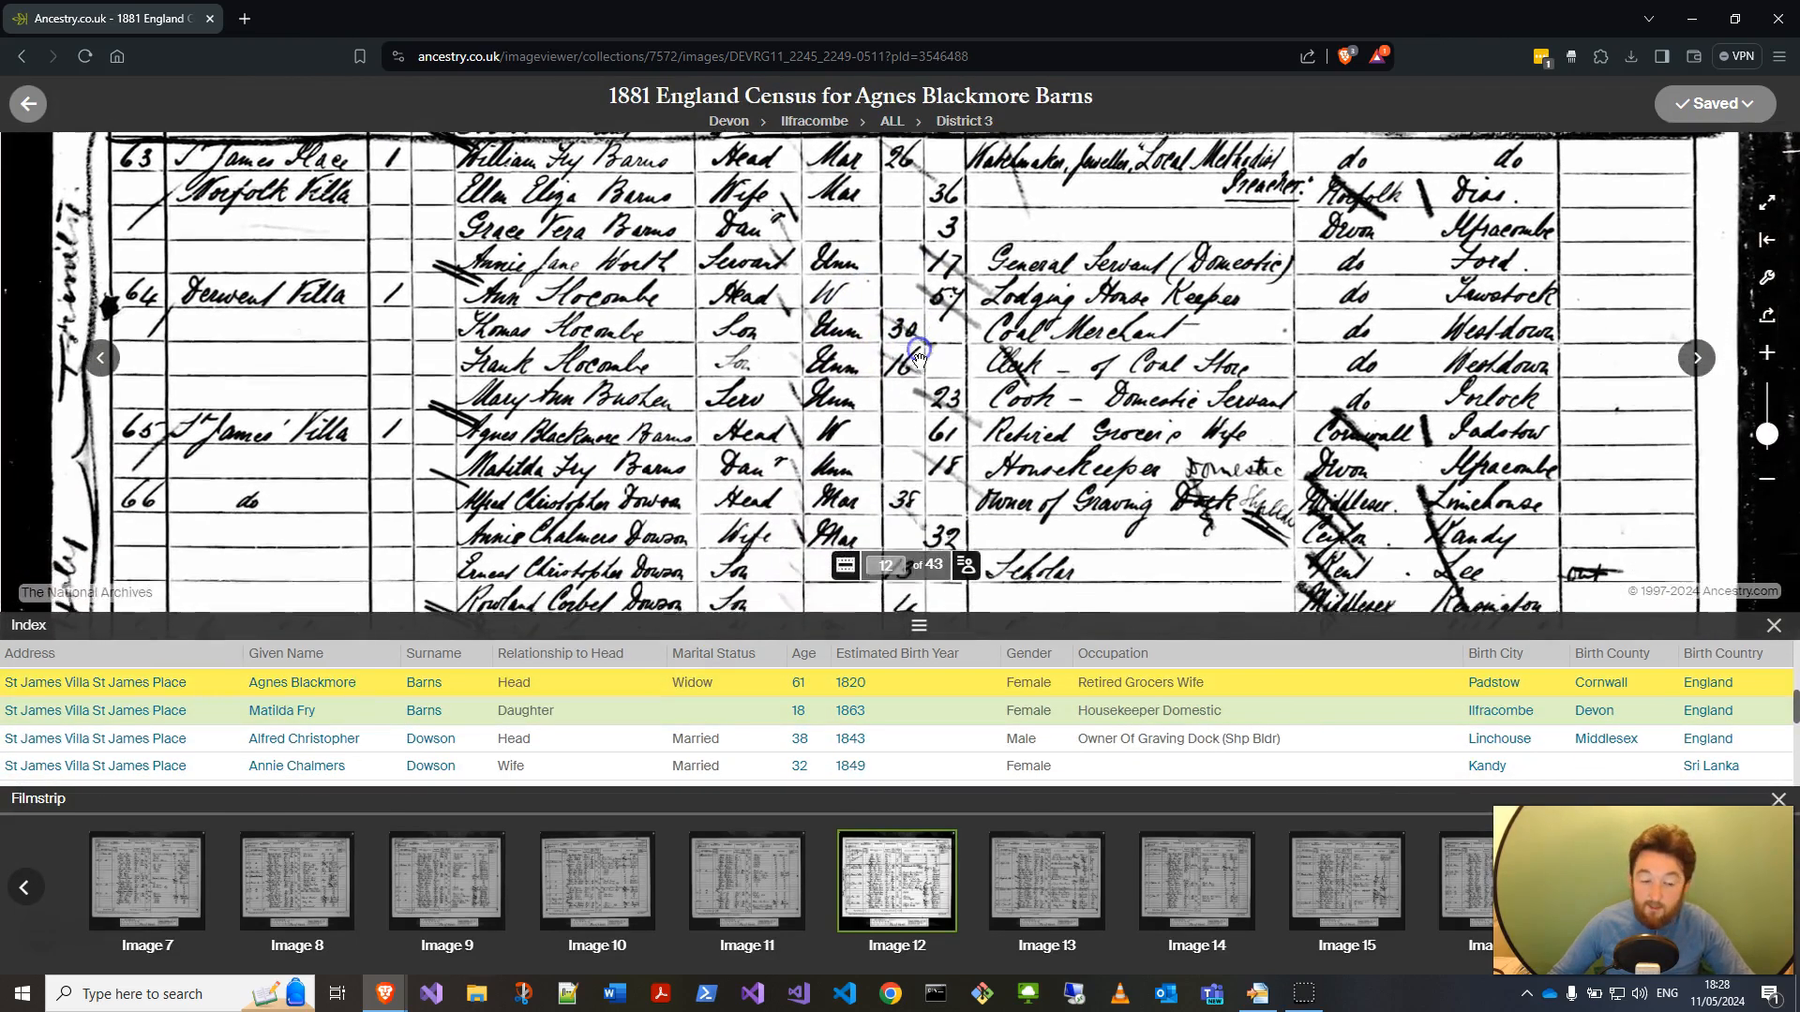
scroll(918, 350, "down", 2)
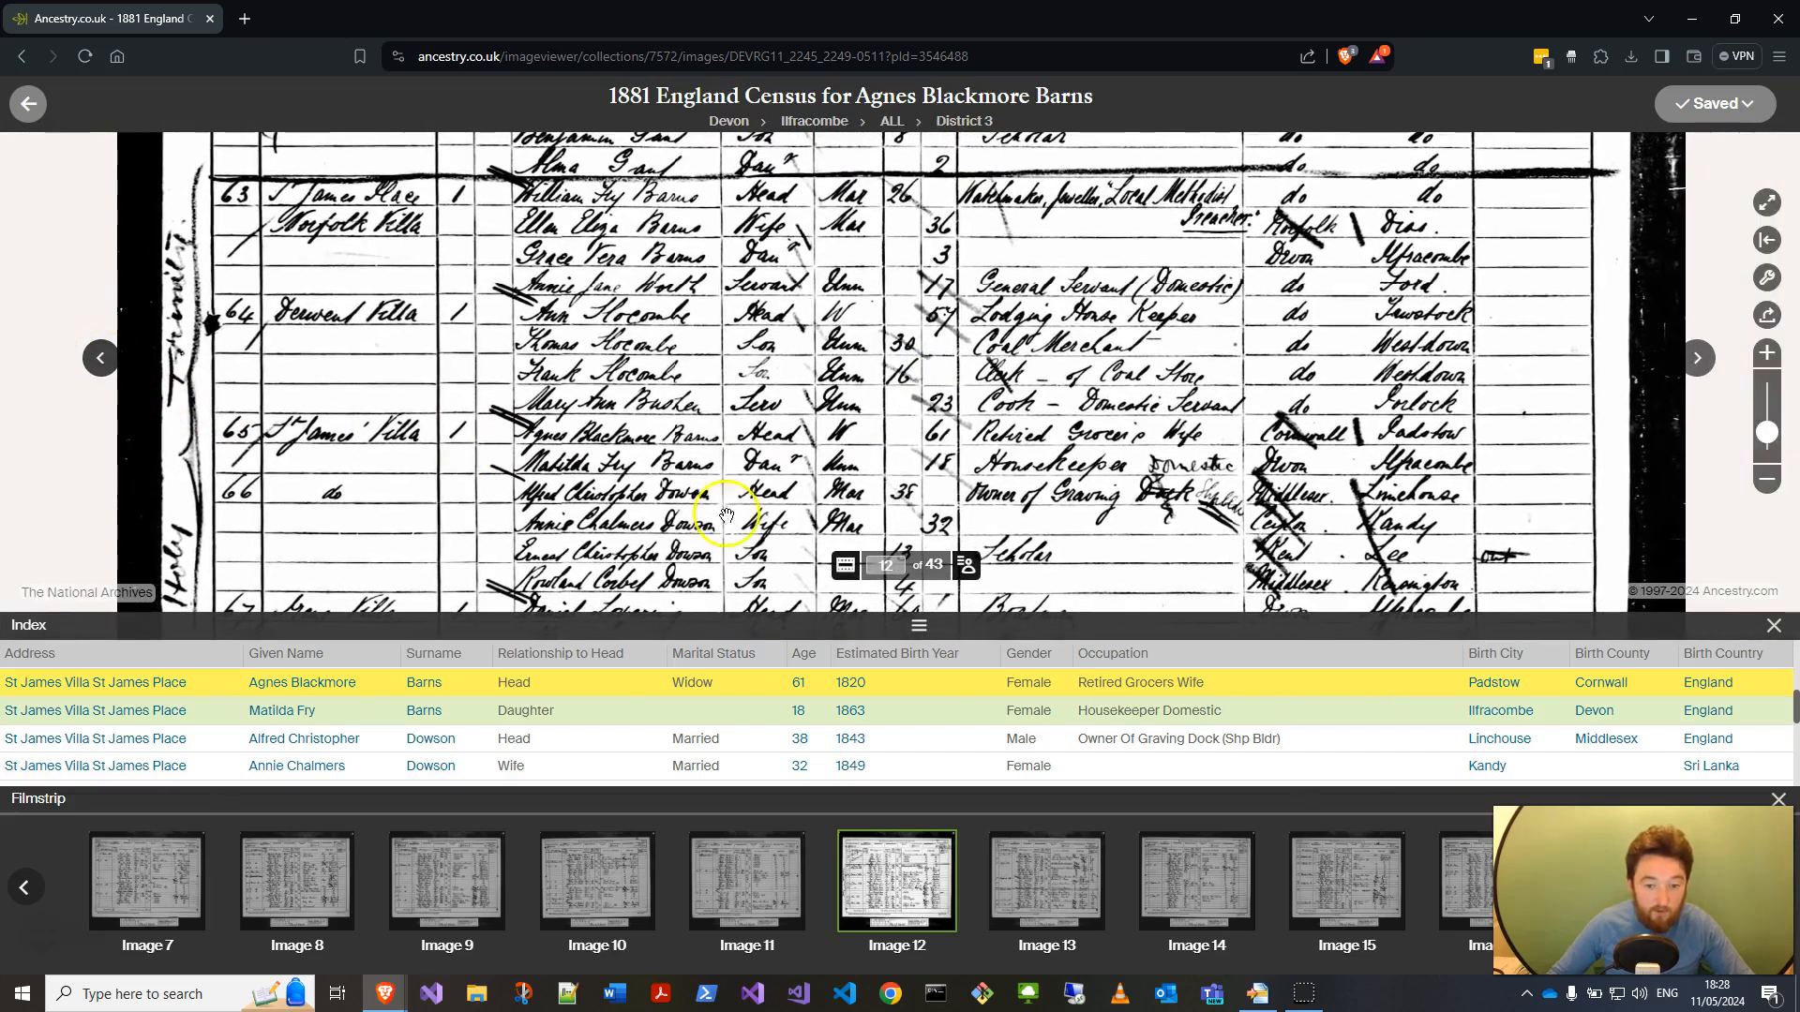
Go to image 11 and find the household head of 2 Paradise Court in its index
left_click(881, 565)
type("11")
key("Return")
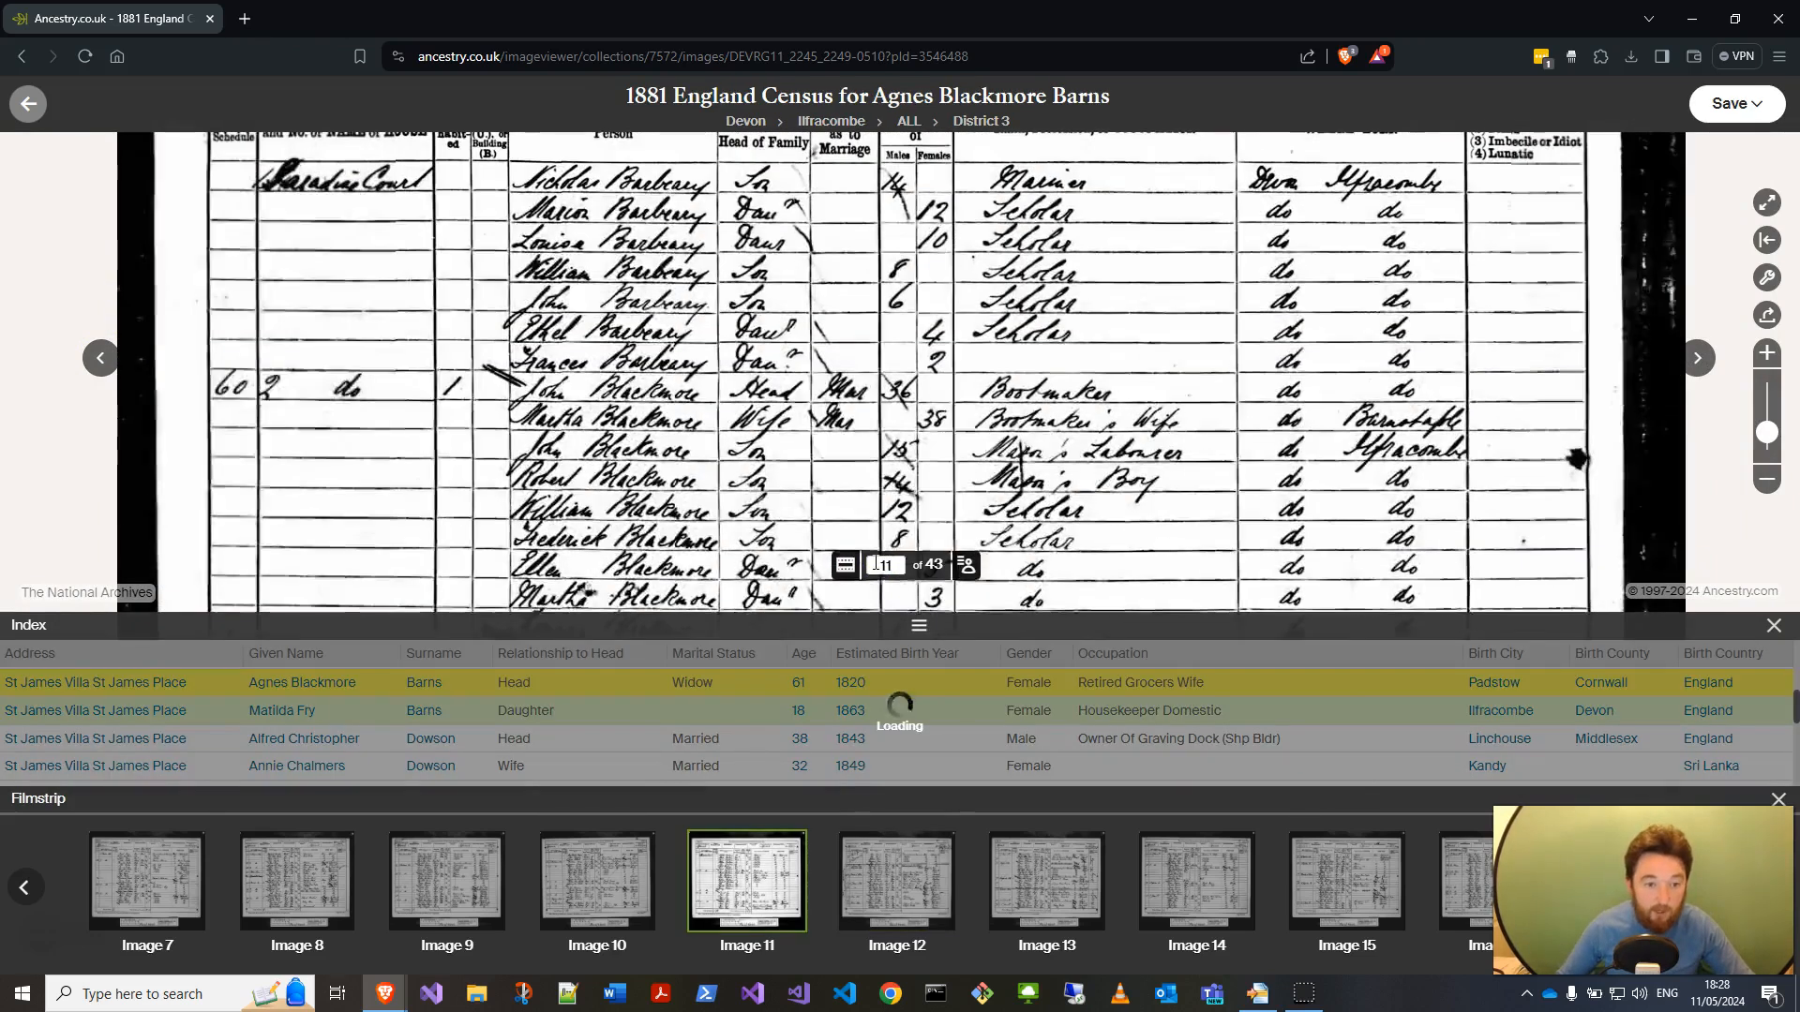
left_click(749, 464)
left_click_drag(749, 464, 649, 370)
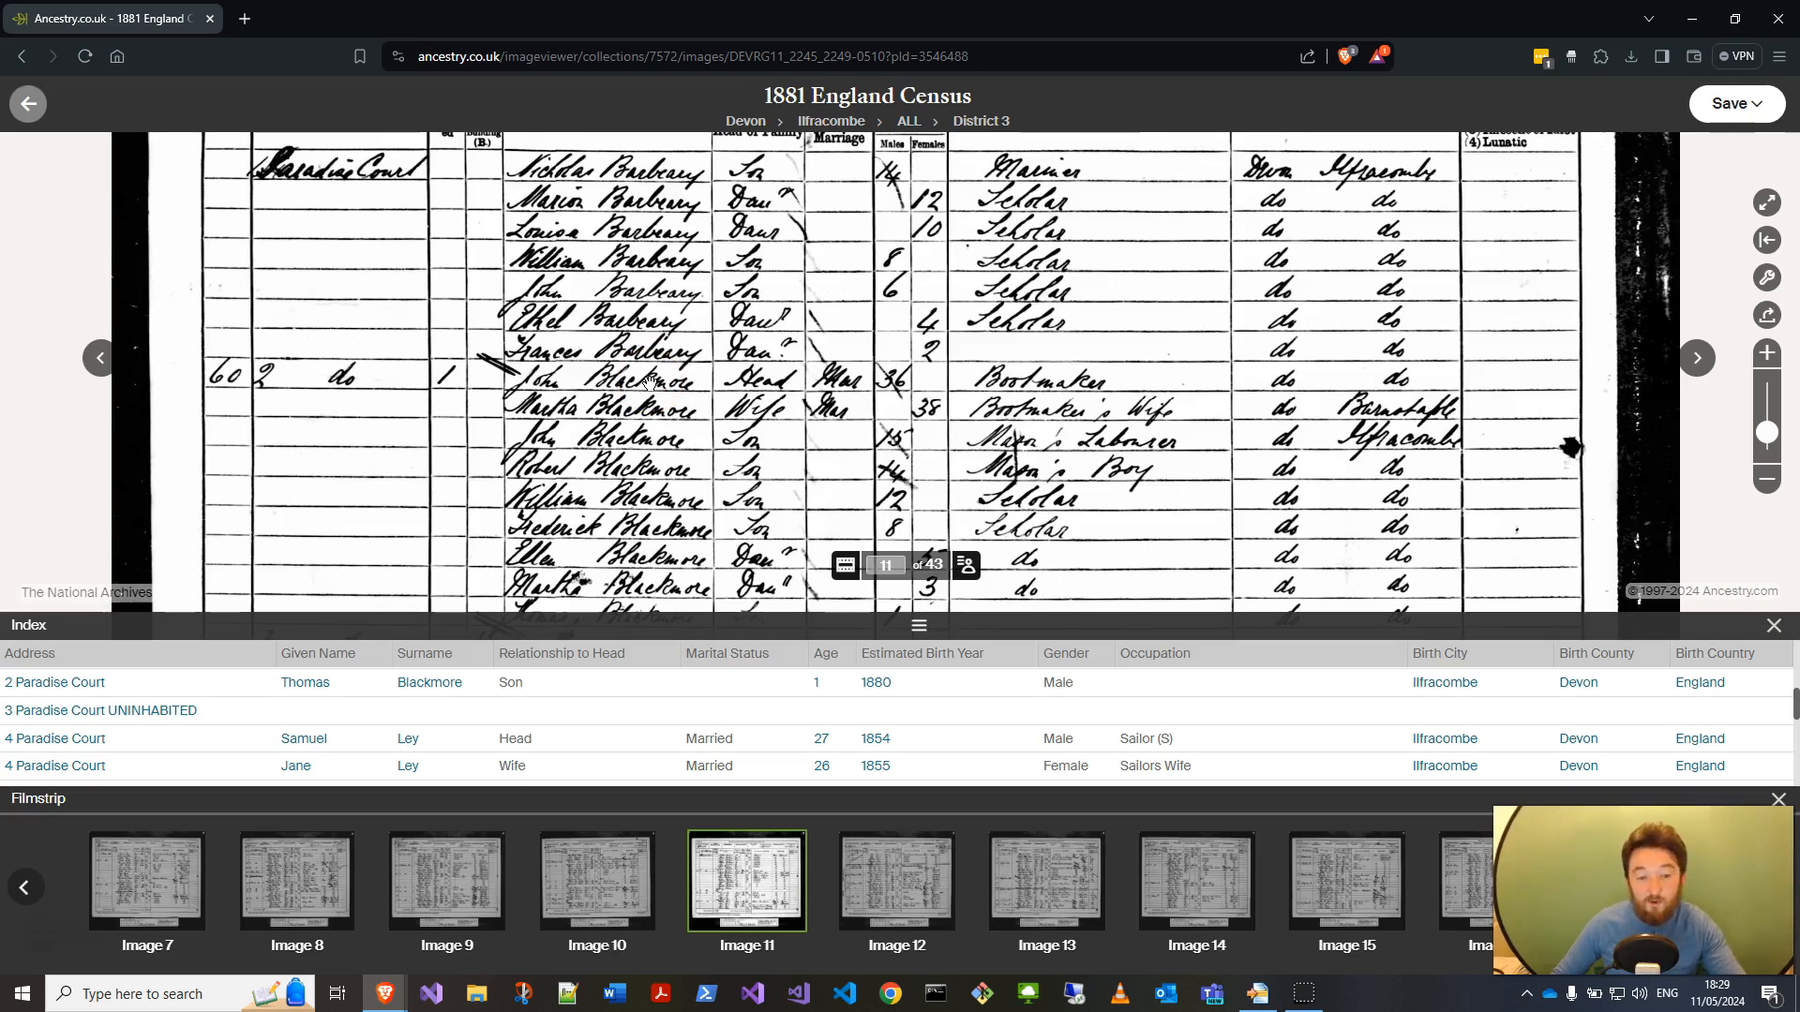
scroll(648, 381, "down", 2)
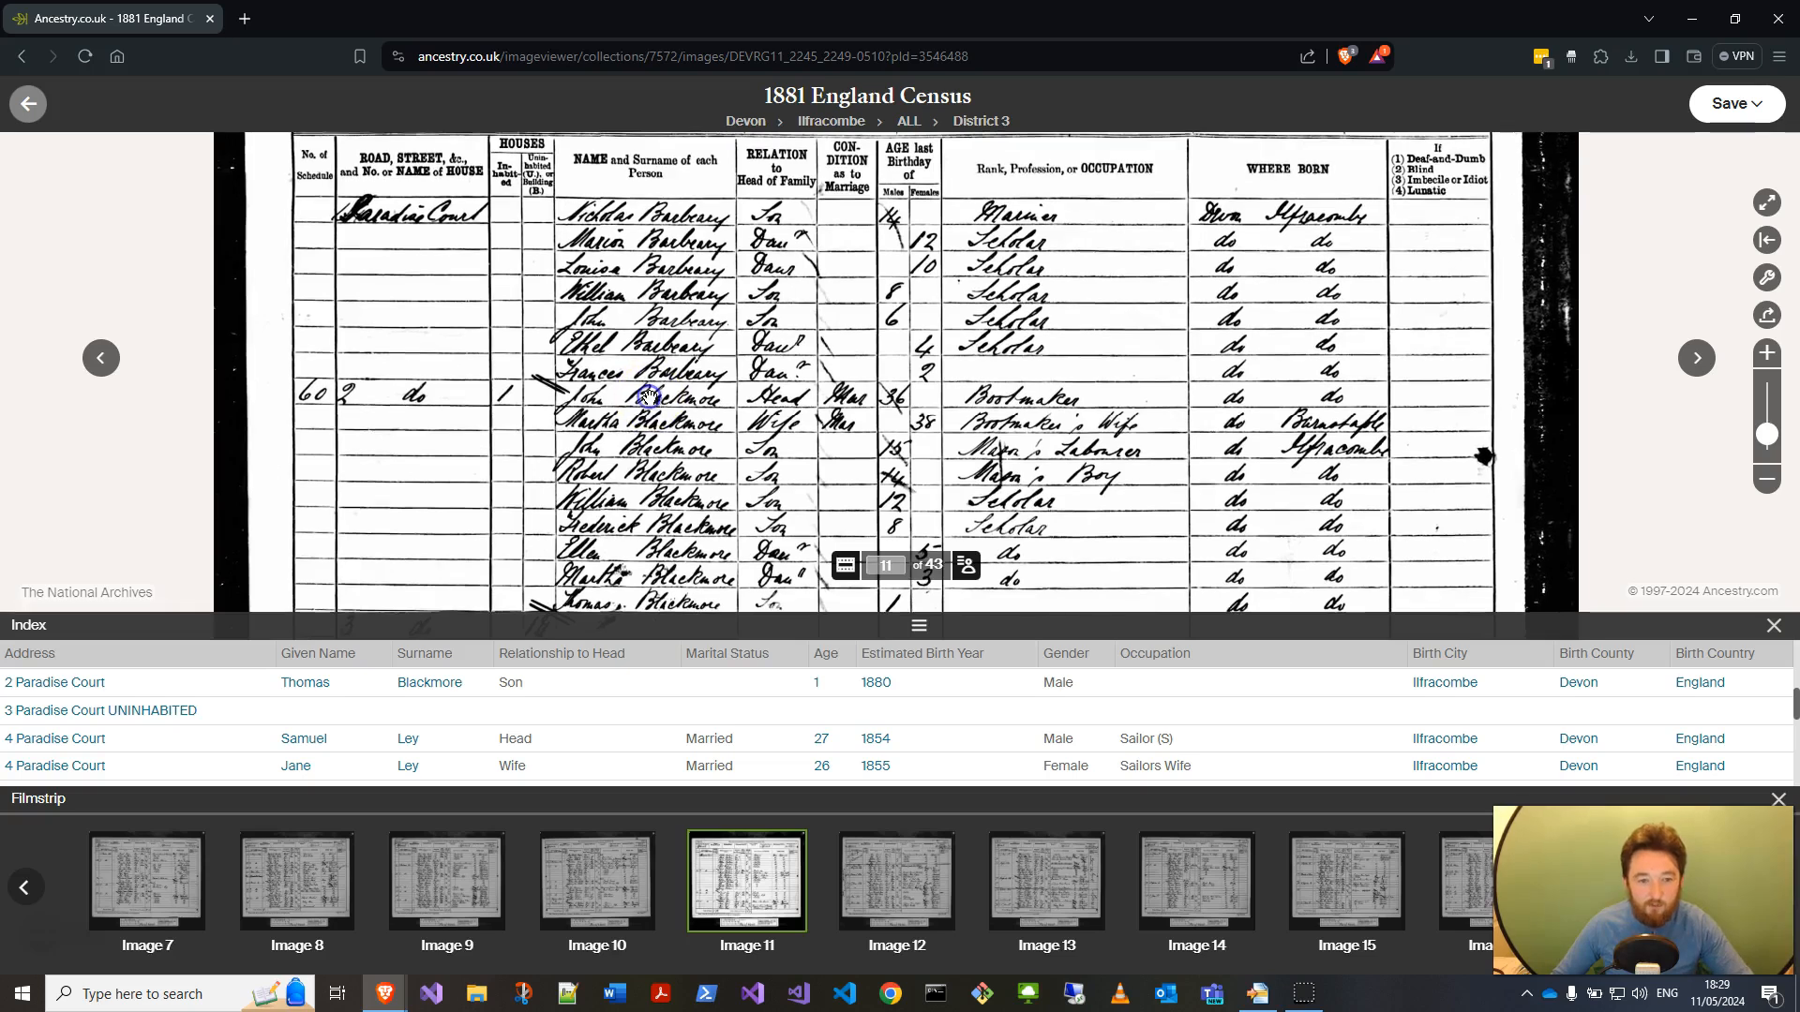
left_click(601, 746)
scroll(600, 731, "up", 3)
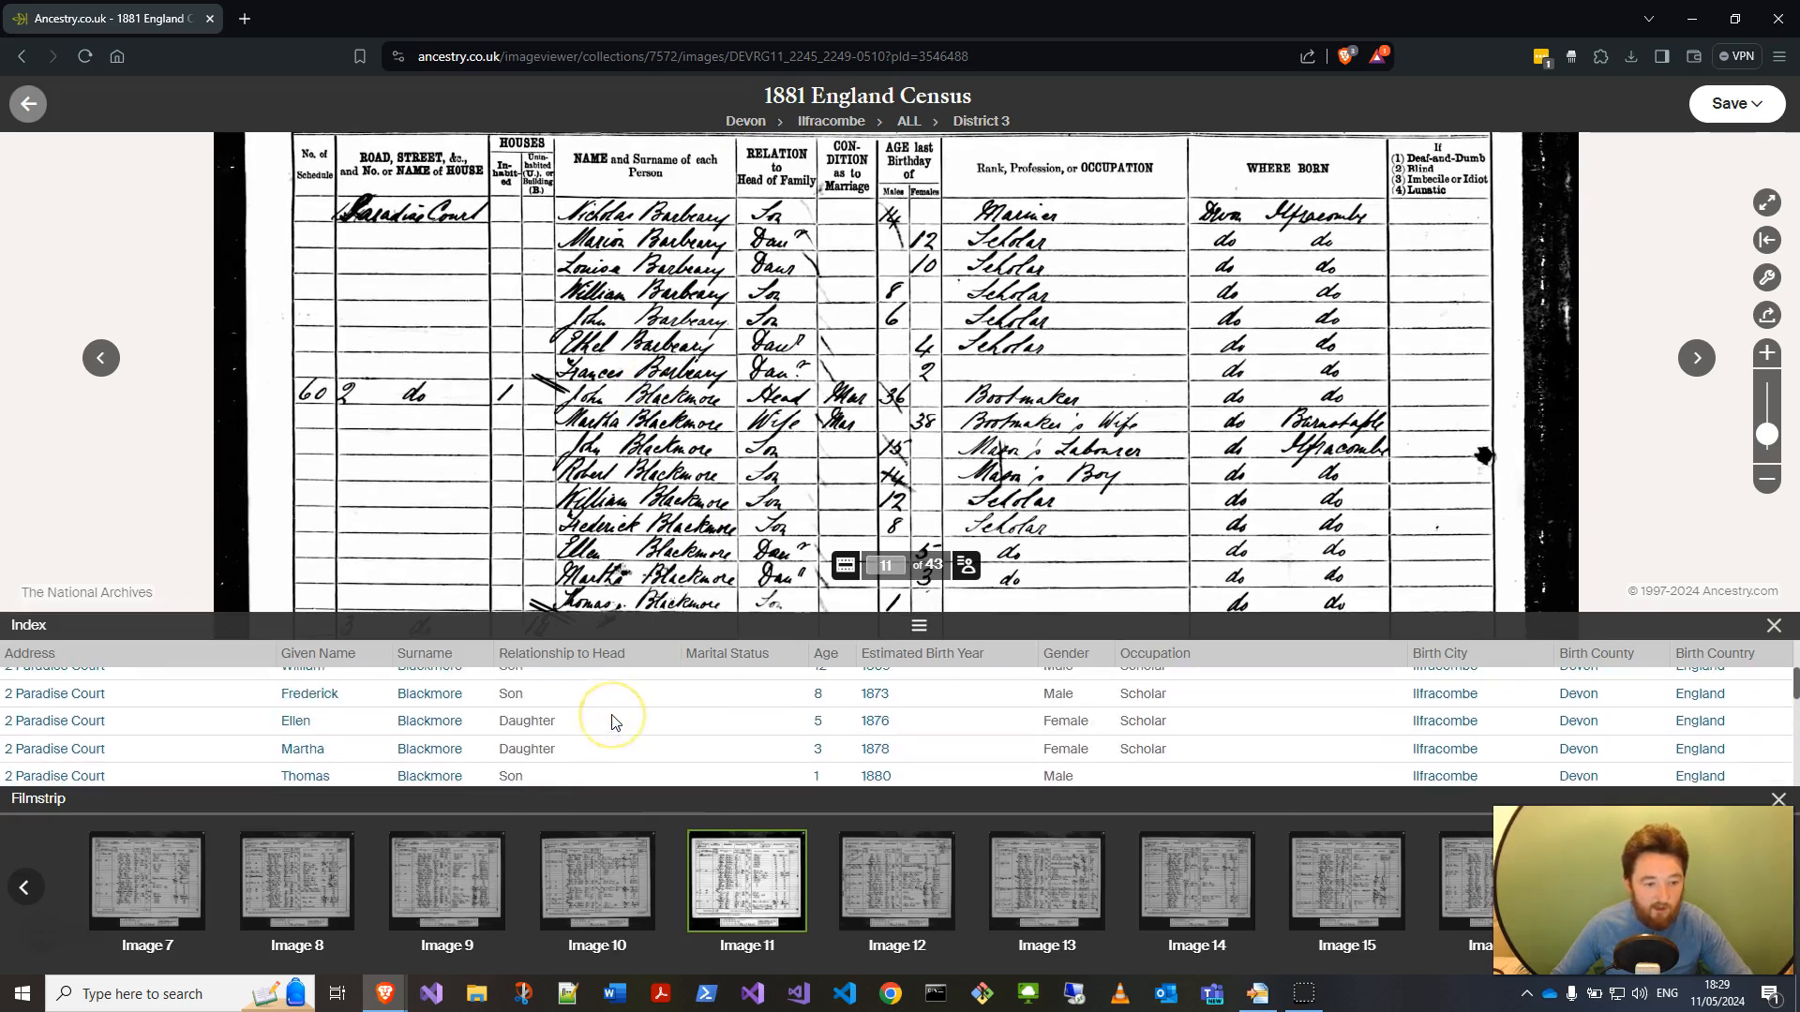
scroll(601, 720, "up", 1)
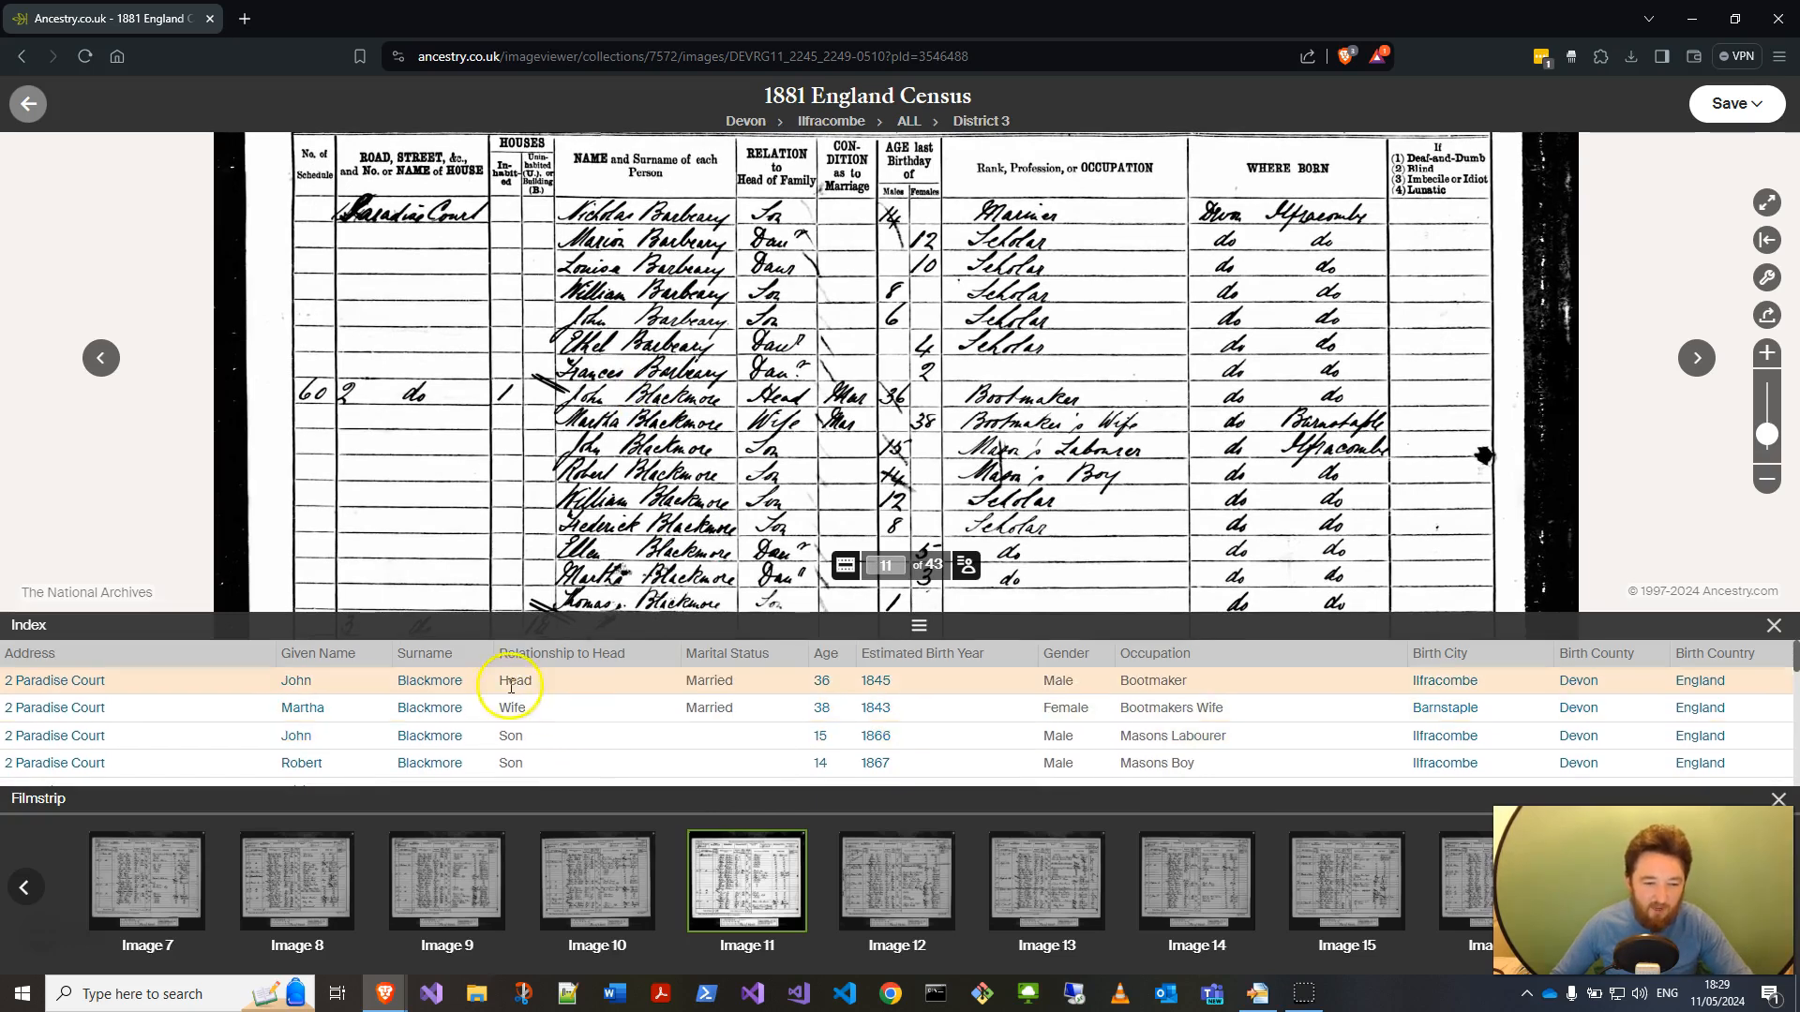
Try to save the census record of the household head at 2 Paradise Court to a person in the Beale / Jenkins Family Tree
left_click(371, 687)
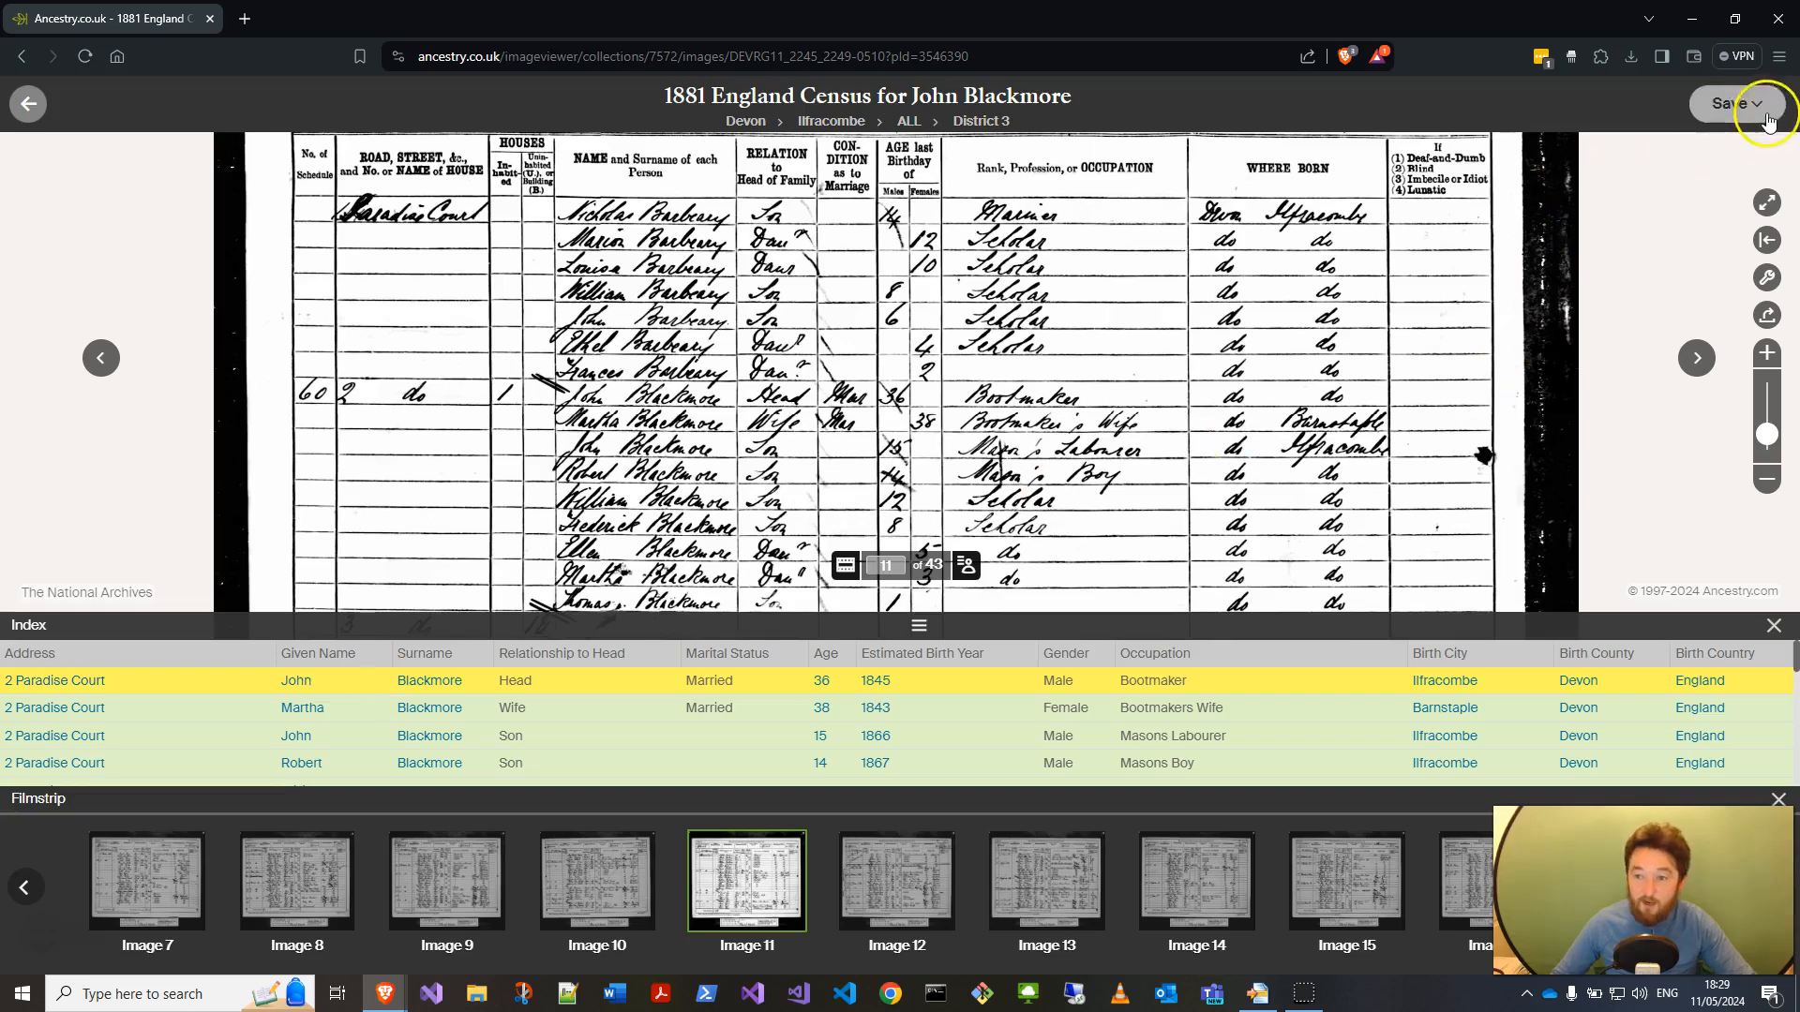
left_click(1737, 103)
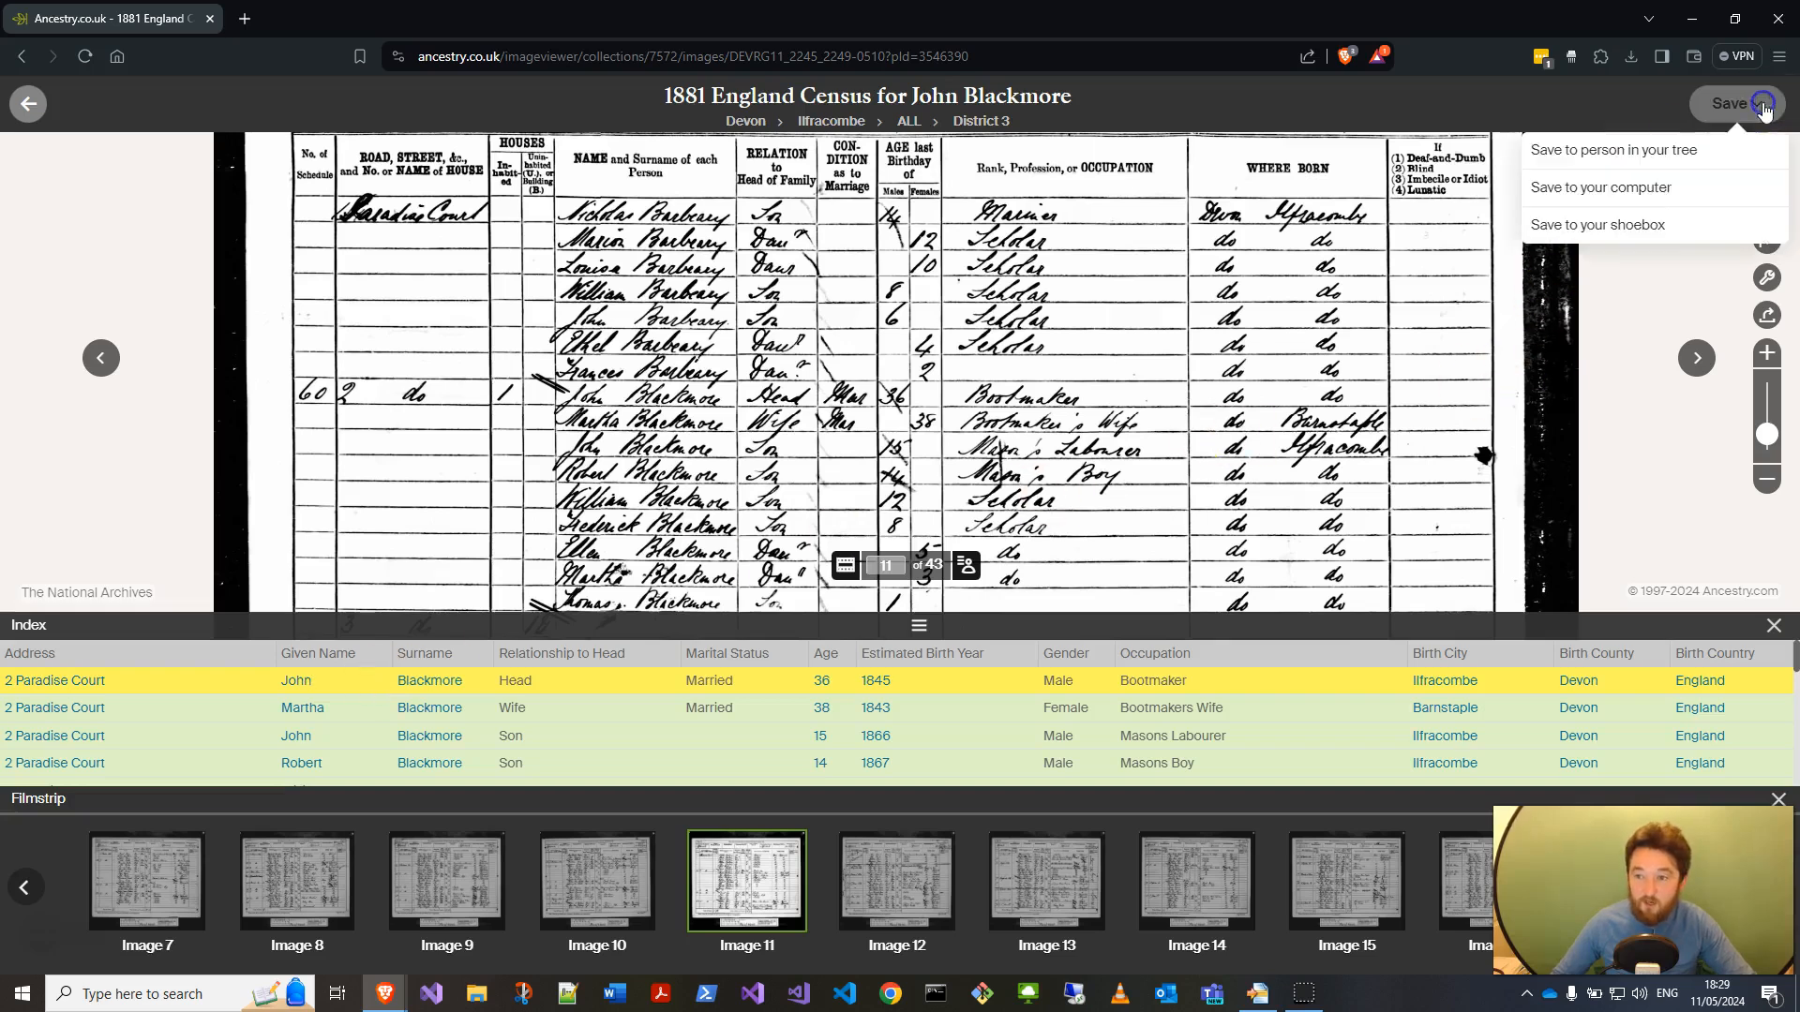
left_click(1673, 153)
left_click(790, 536)
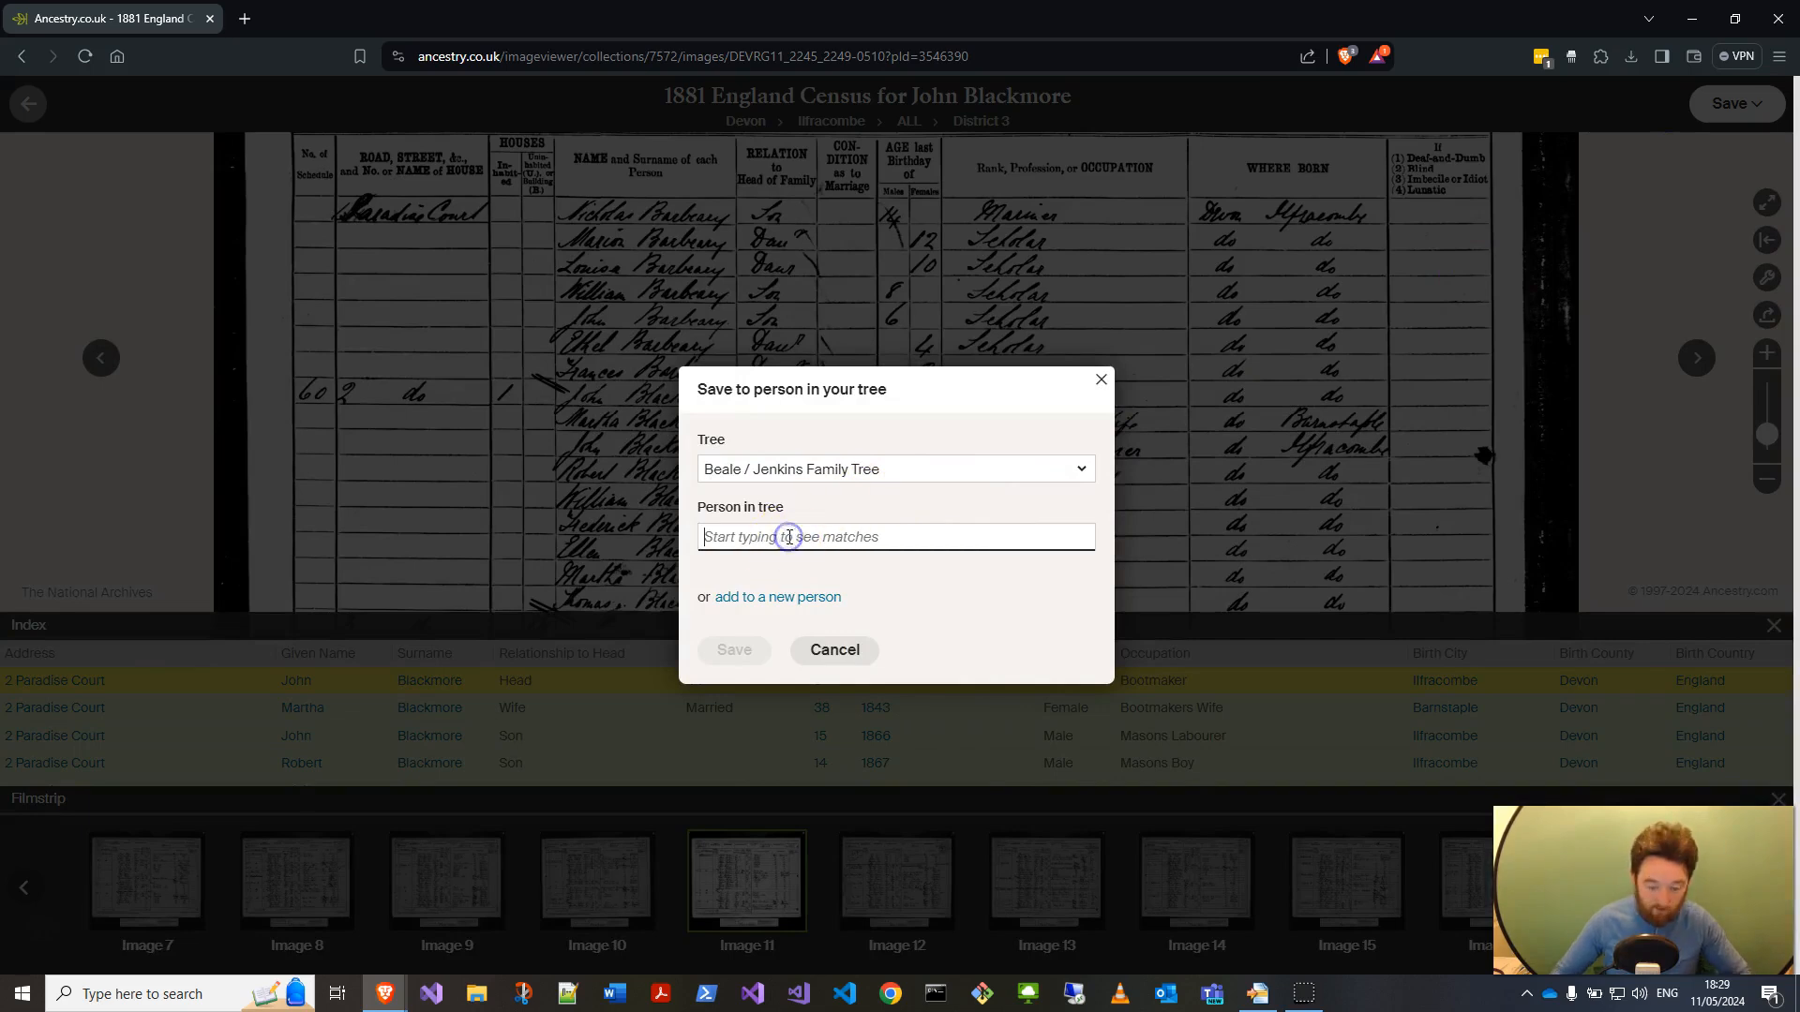
type("John")
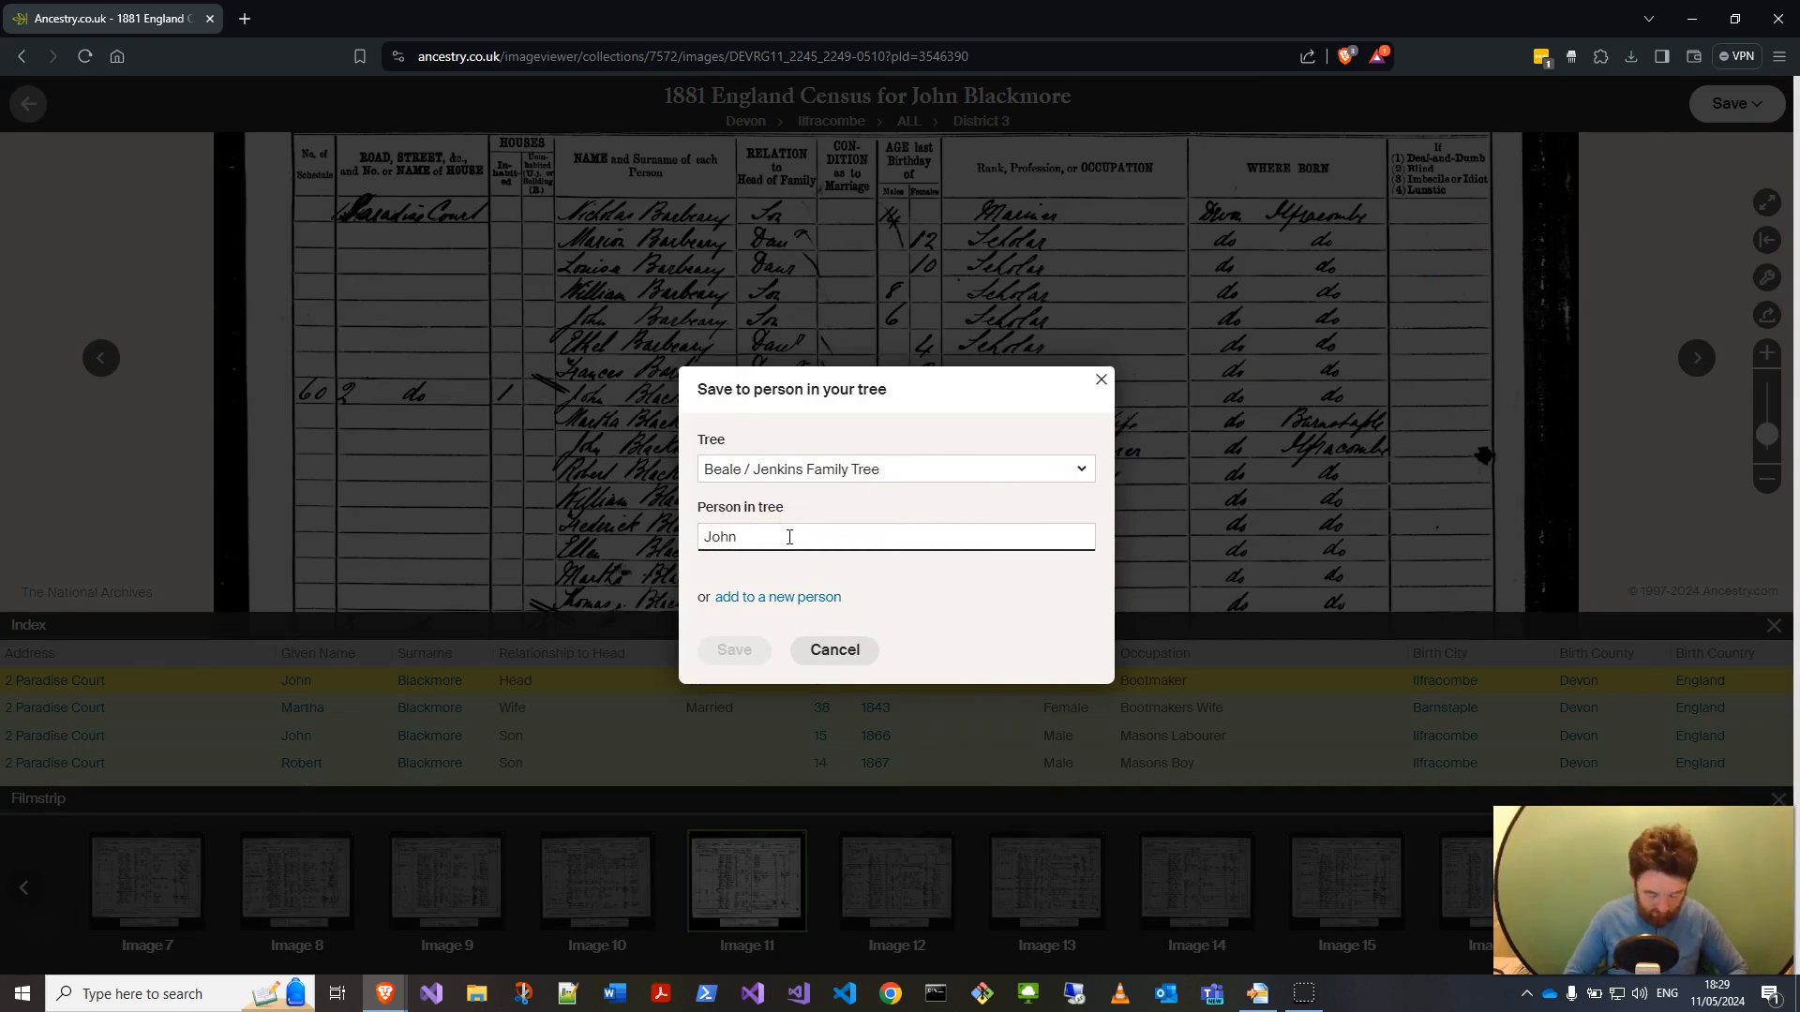
type(" Blackmore")
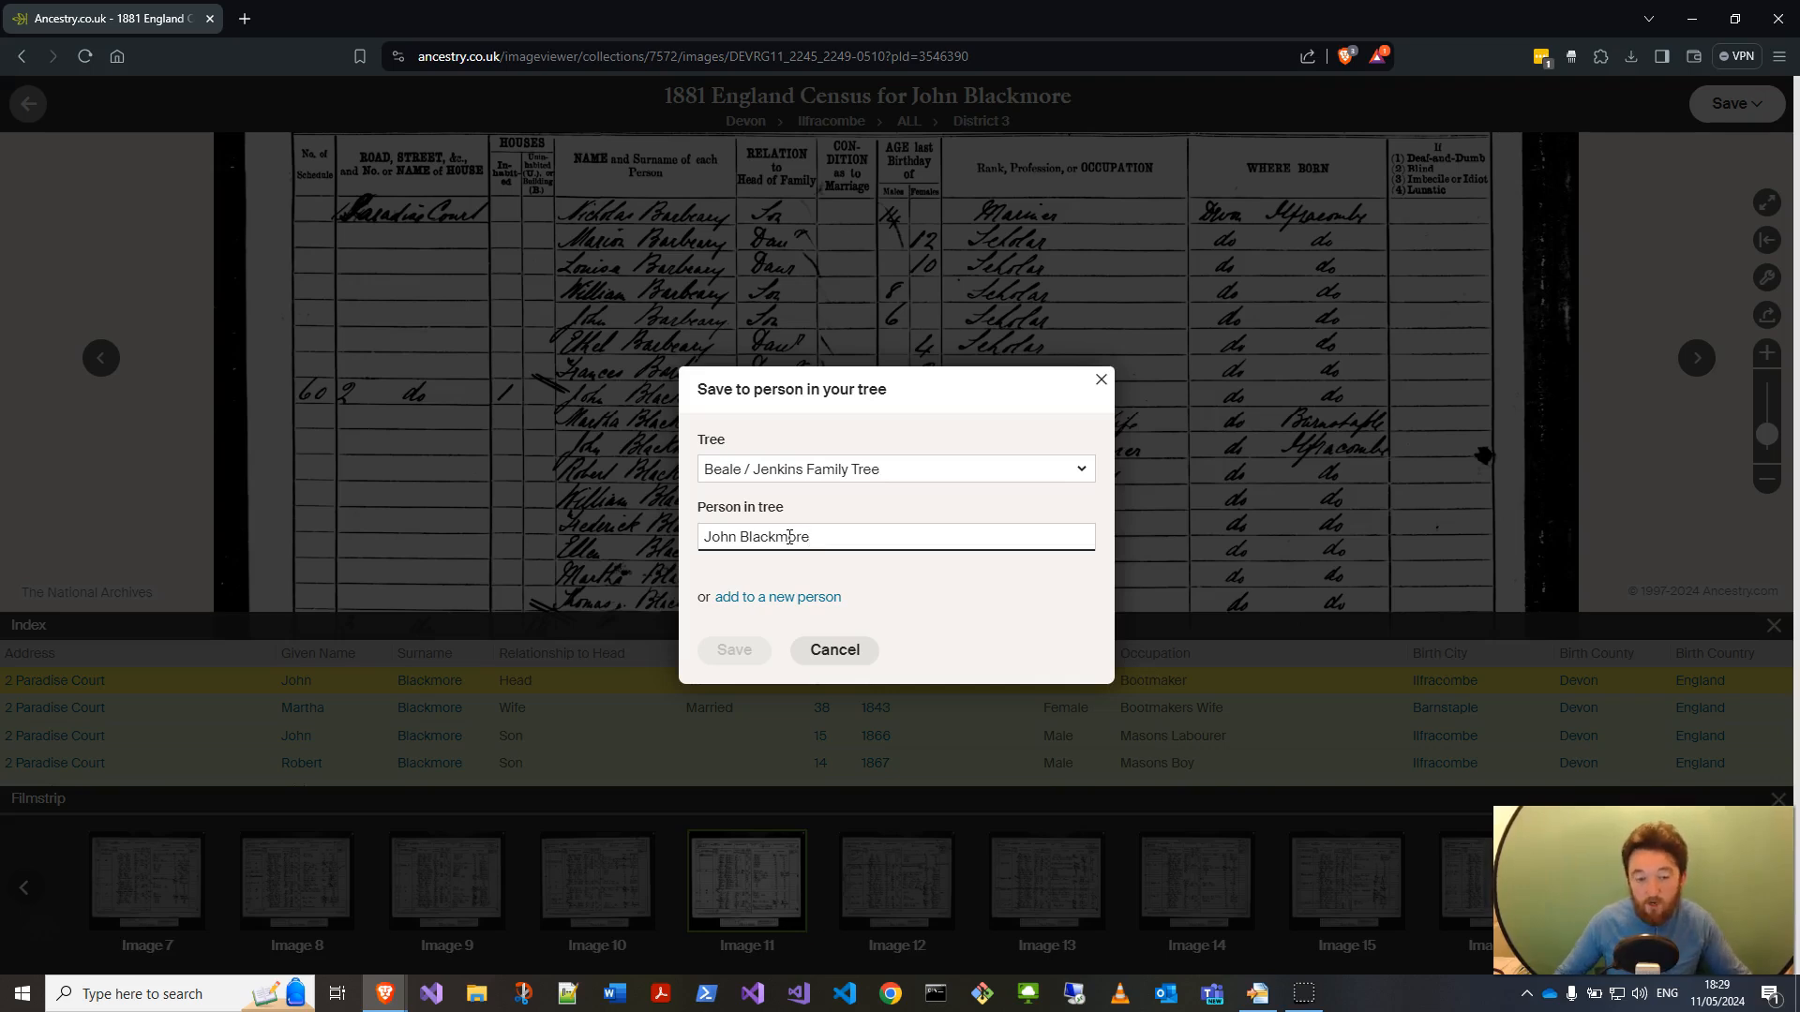
left_click(1100, 381)
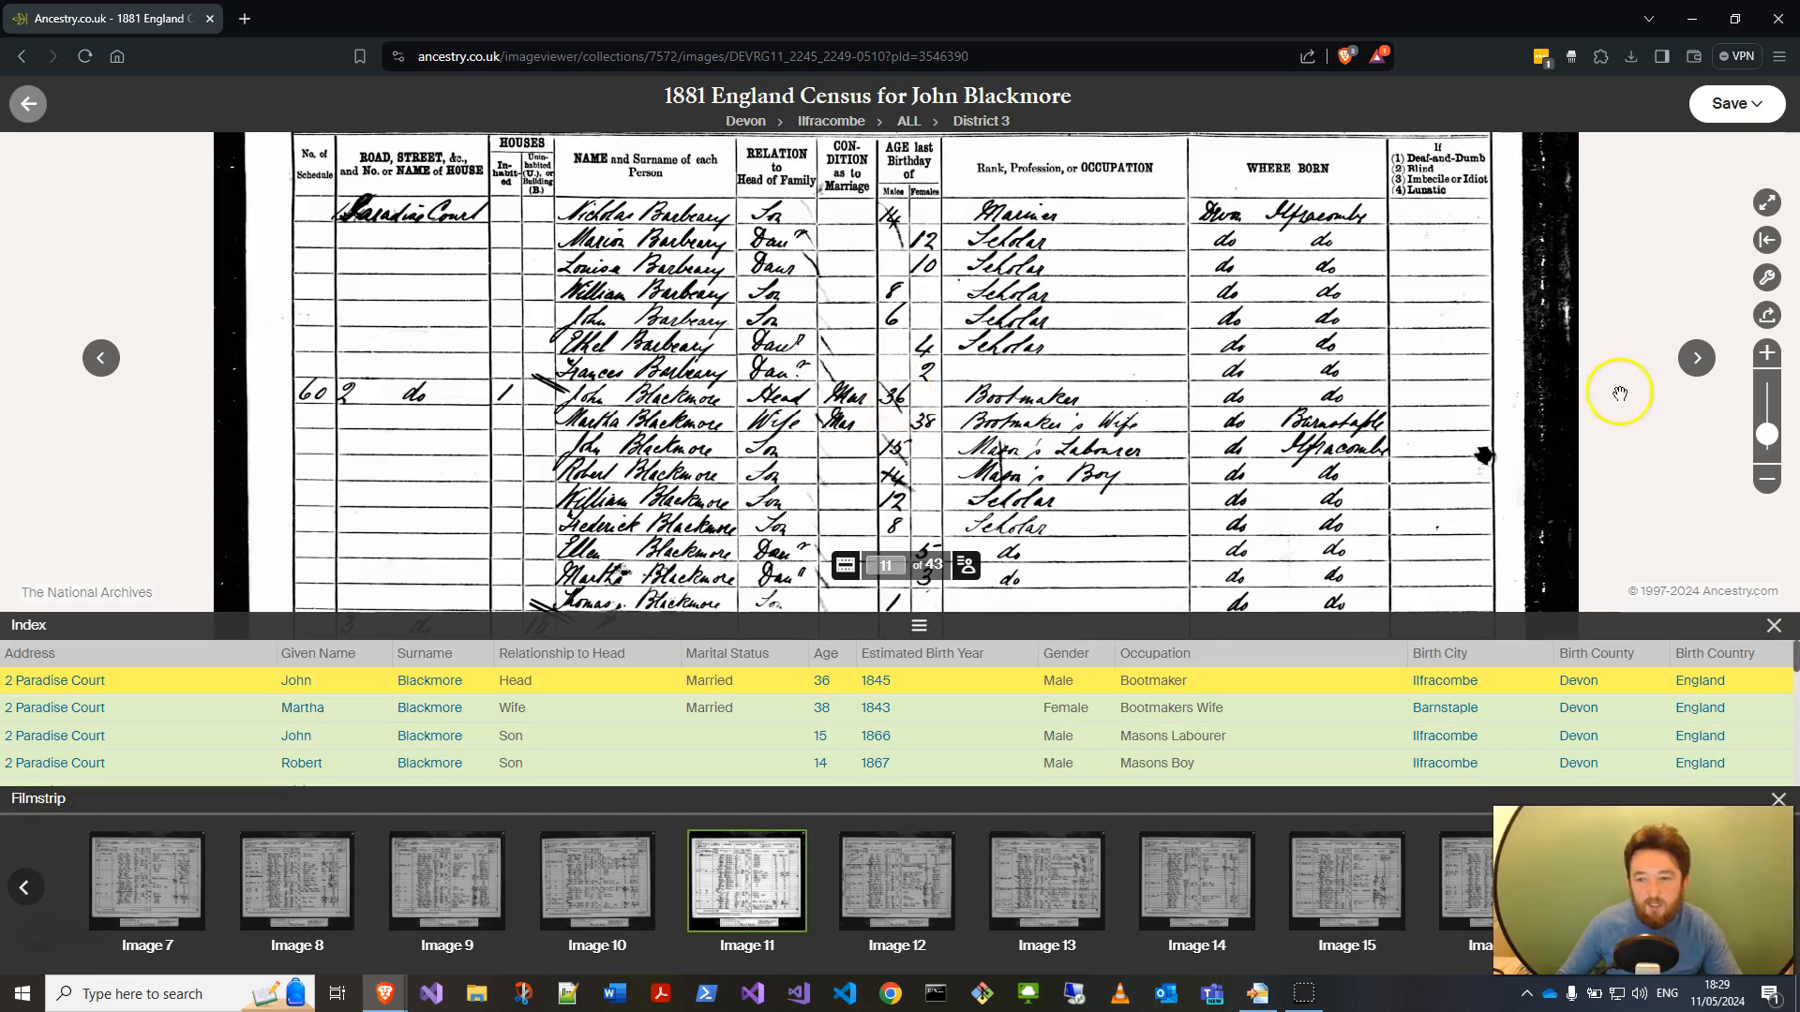
Page through census images 12 to 15 and examine the neighbouring households around St James Place and Capstone Terrace
left_click(1697, 357)
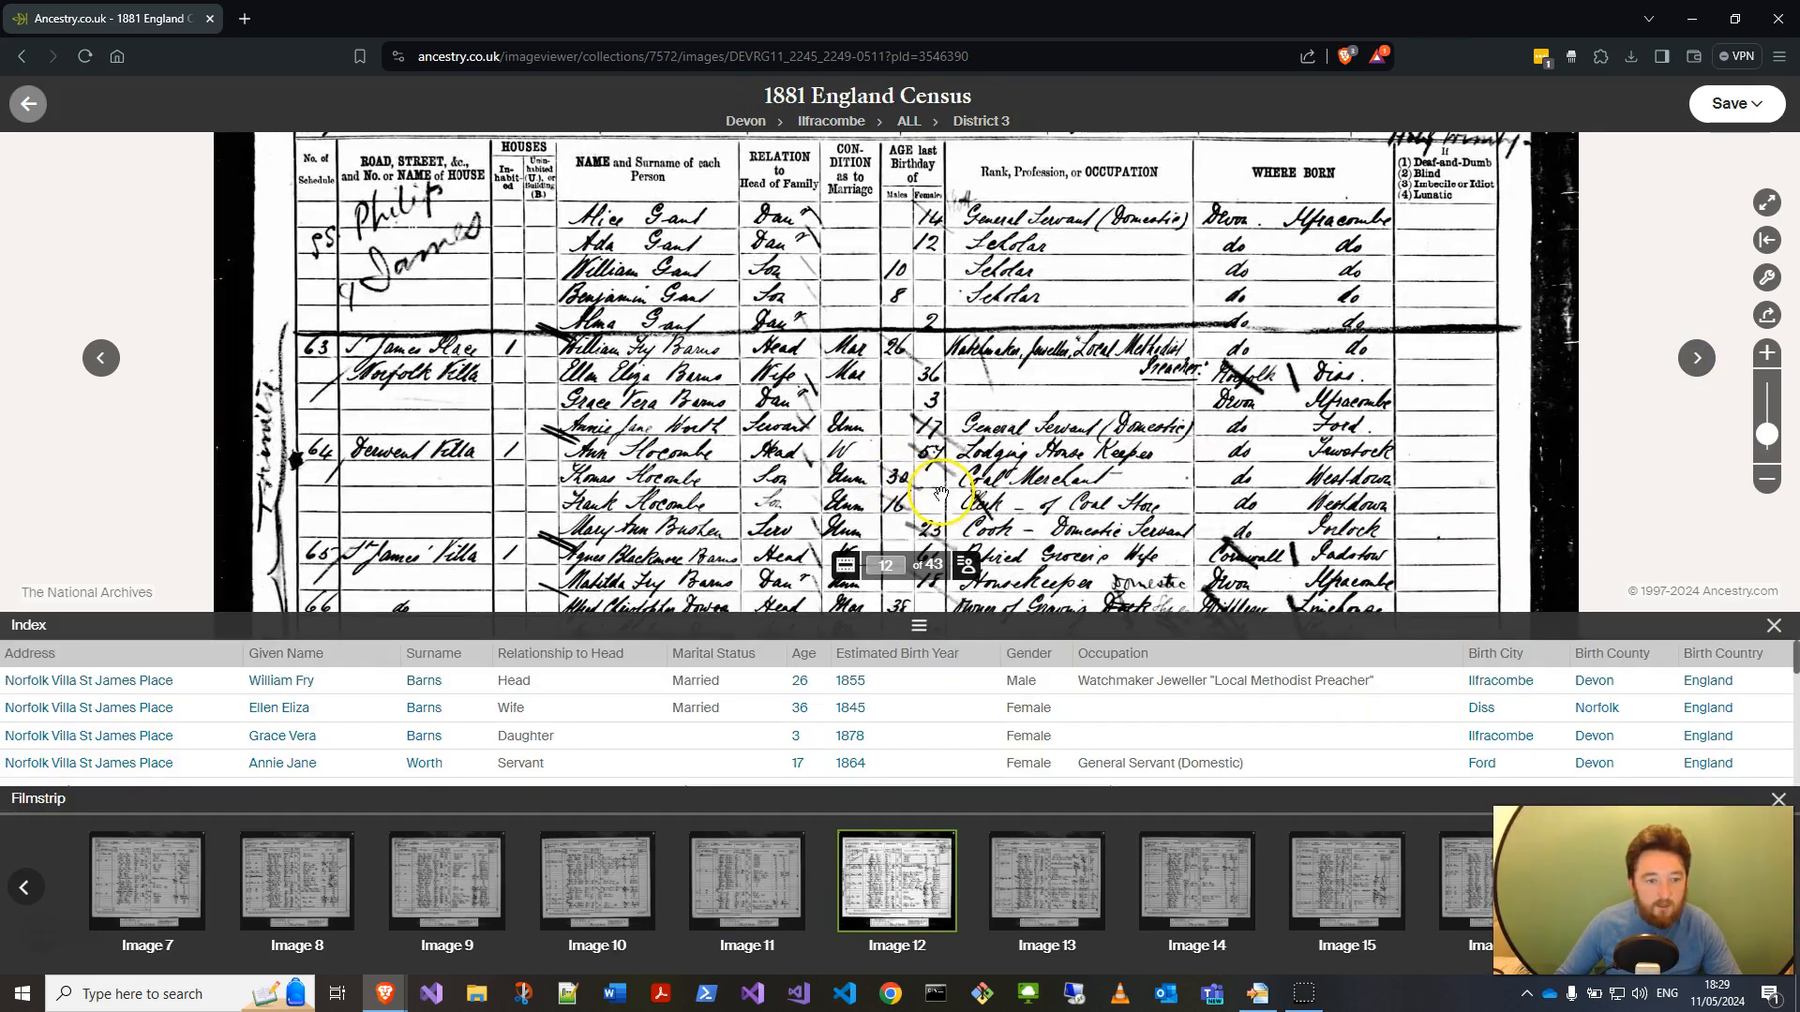
left_click_drag(695, 548, 694, 464)
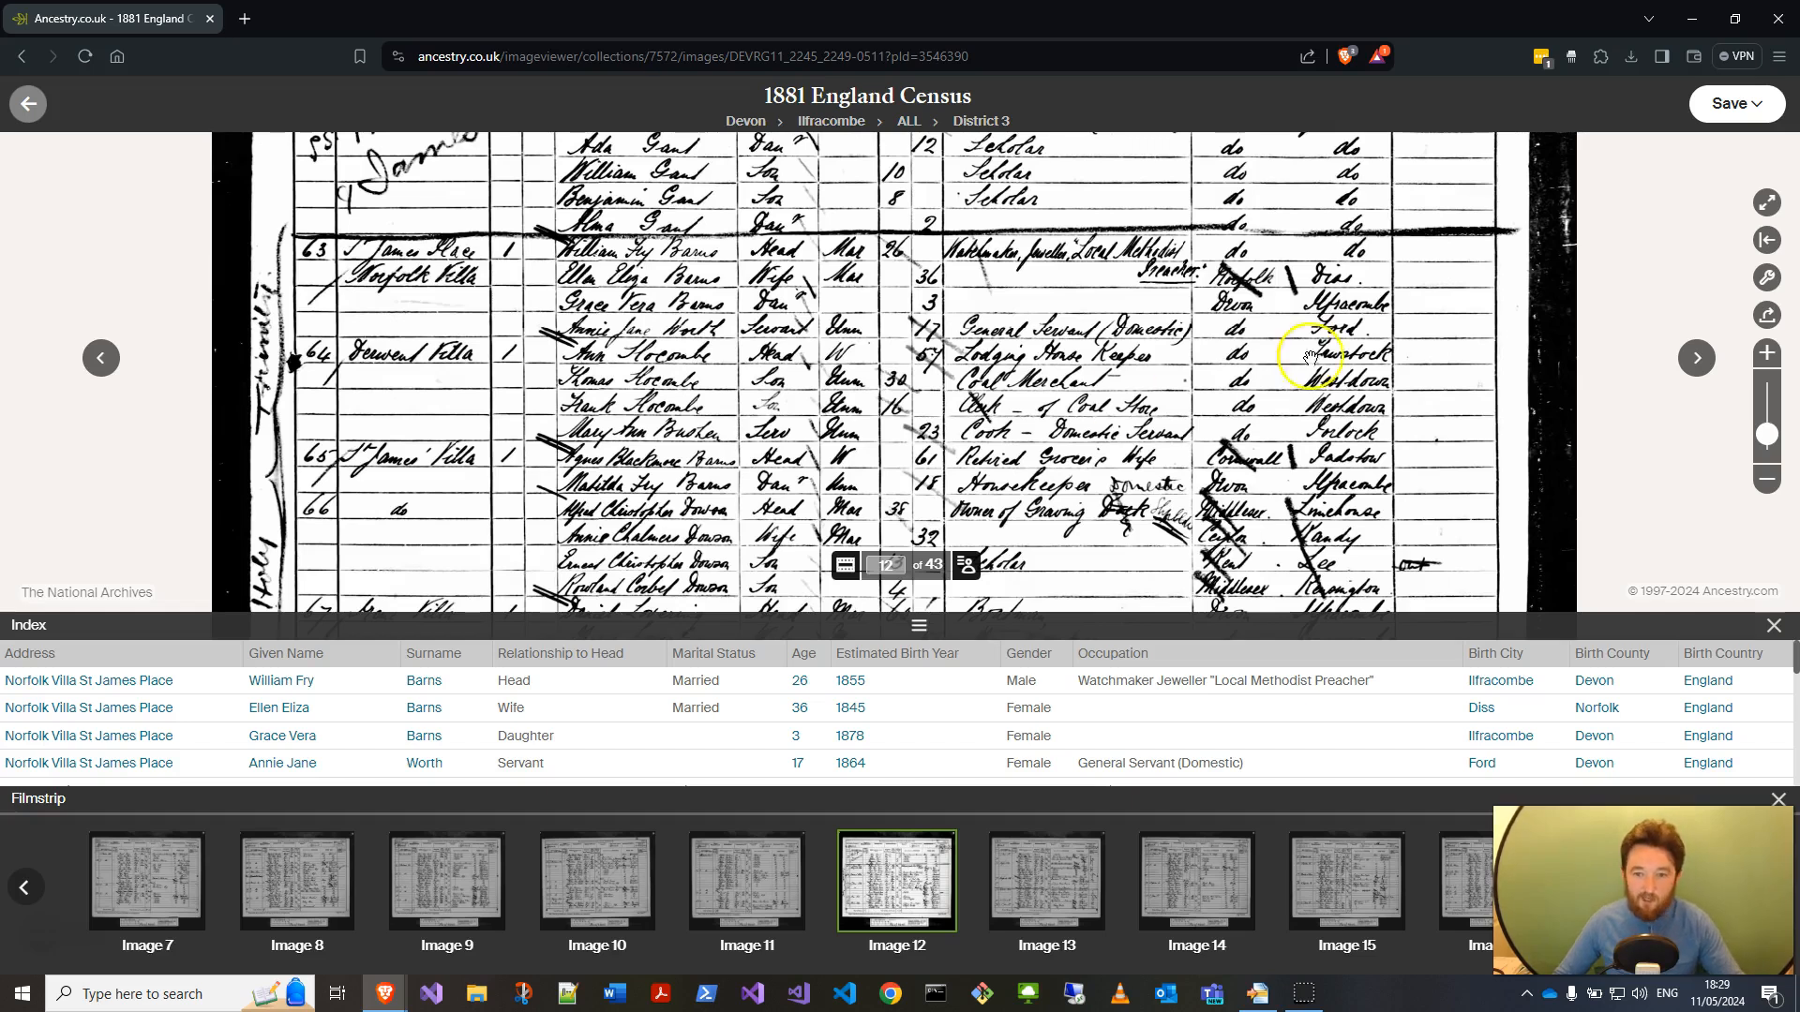
left_click(1695, 361)
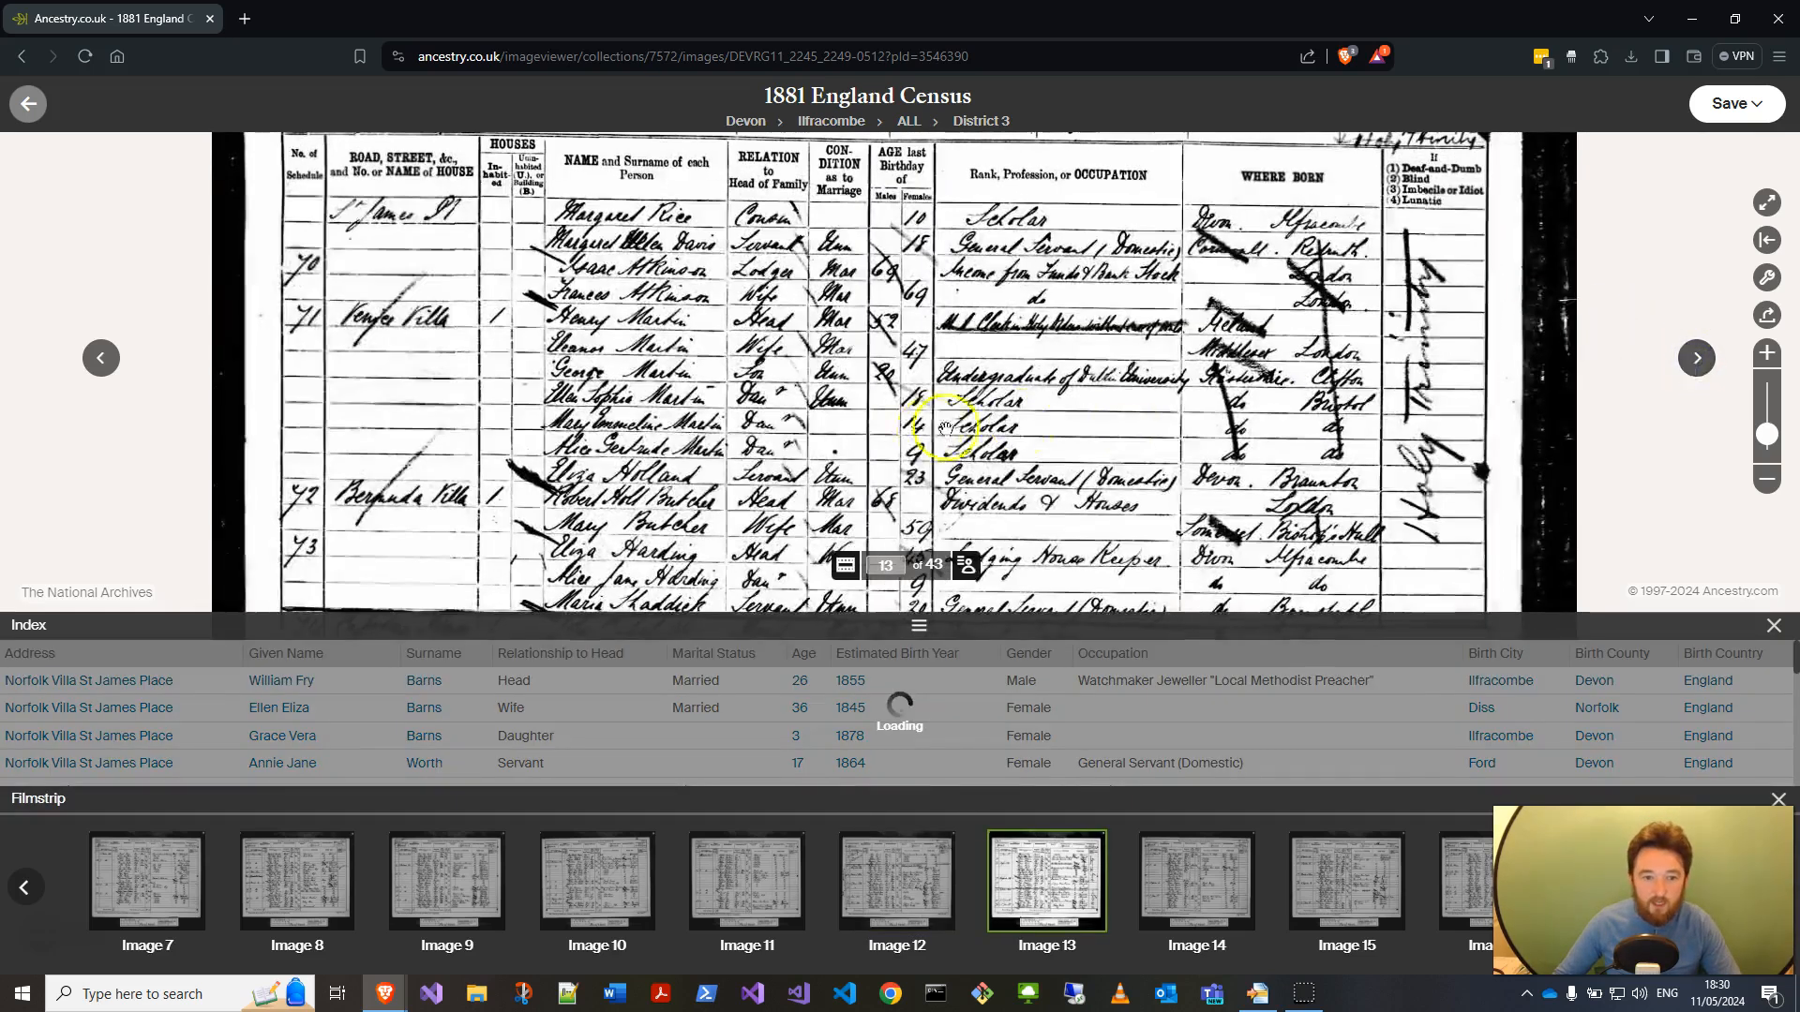
left_click_drag(692, 409, 709, 254)
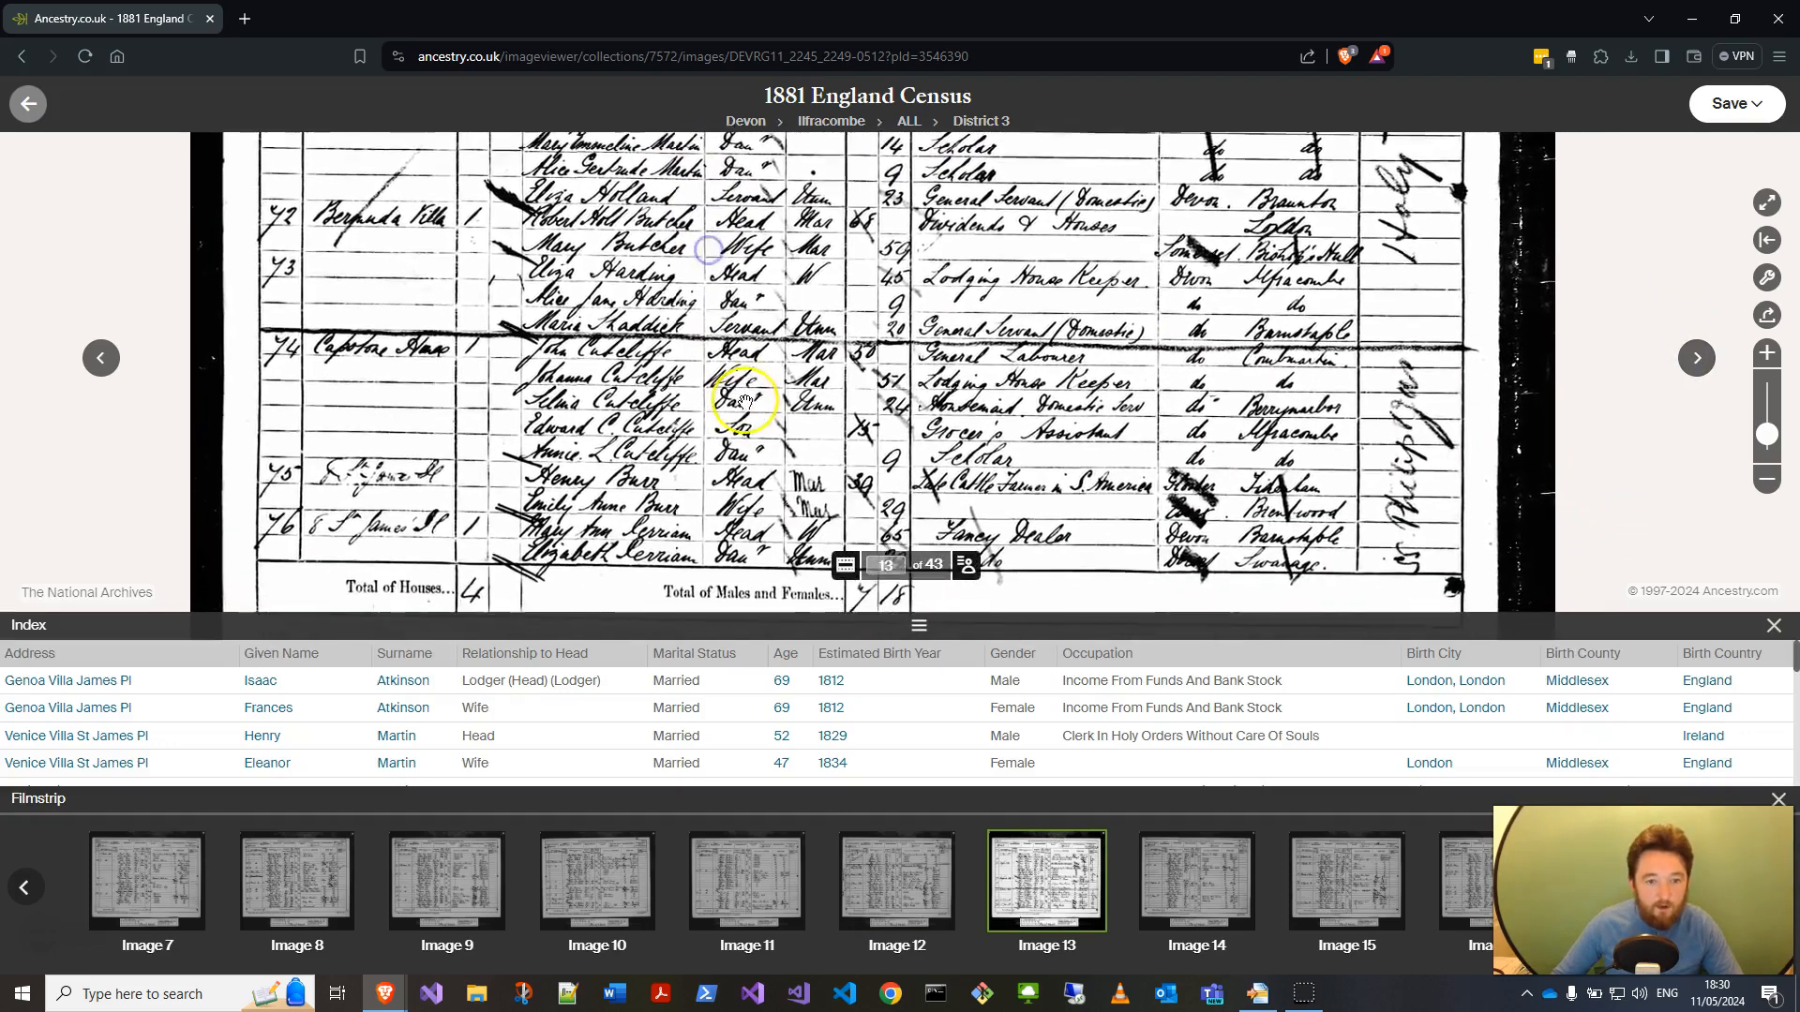
left_click(1689, 361)
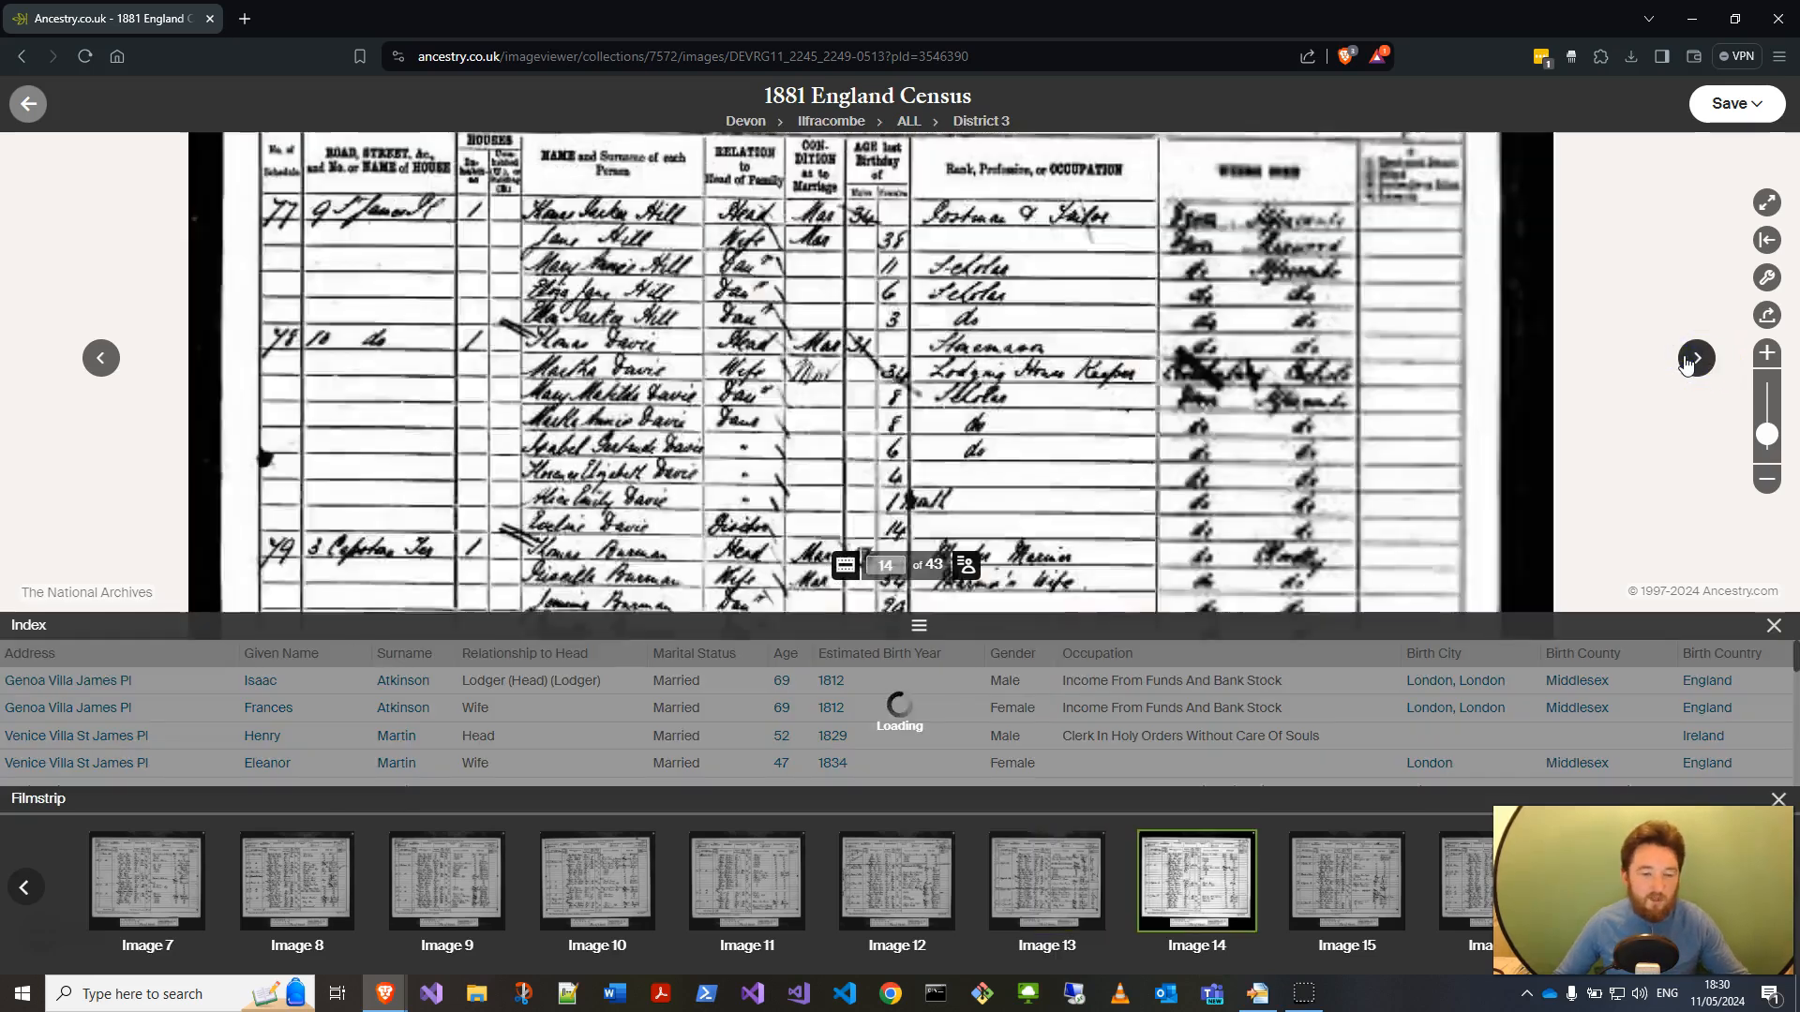
left_click_drag(832, 473, 834, 325)
left_click_drag(849, 402, 854, 345)
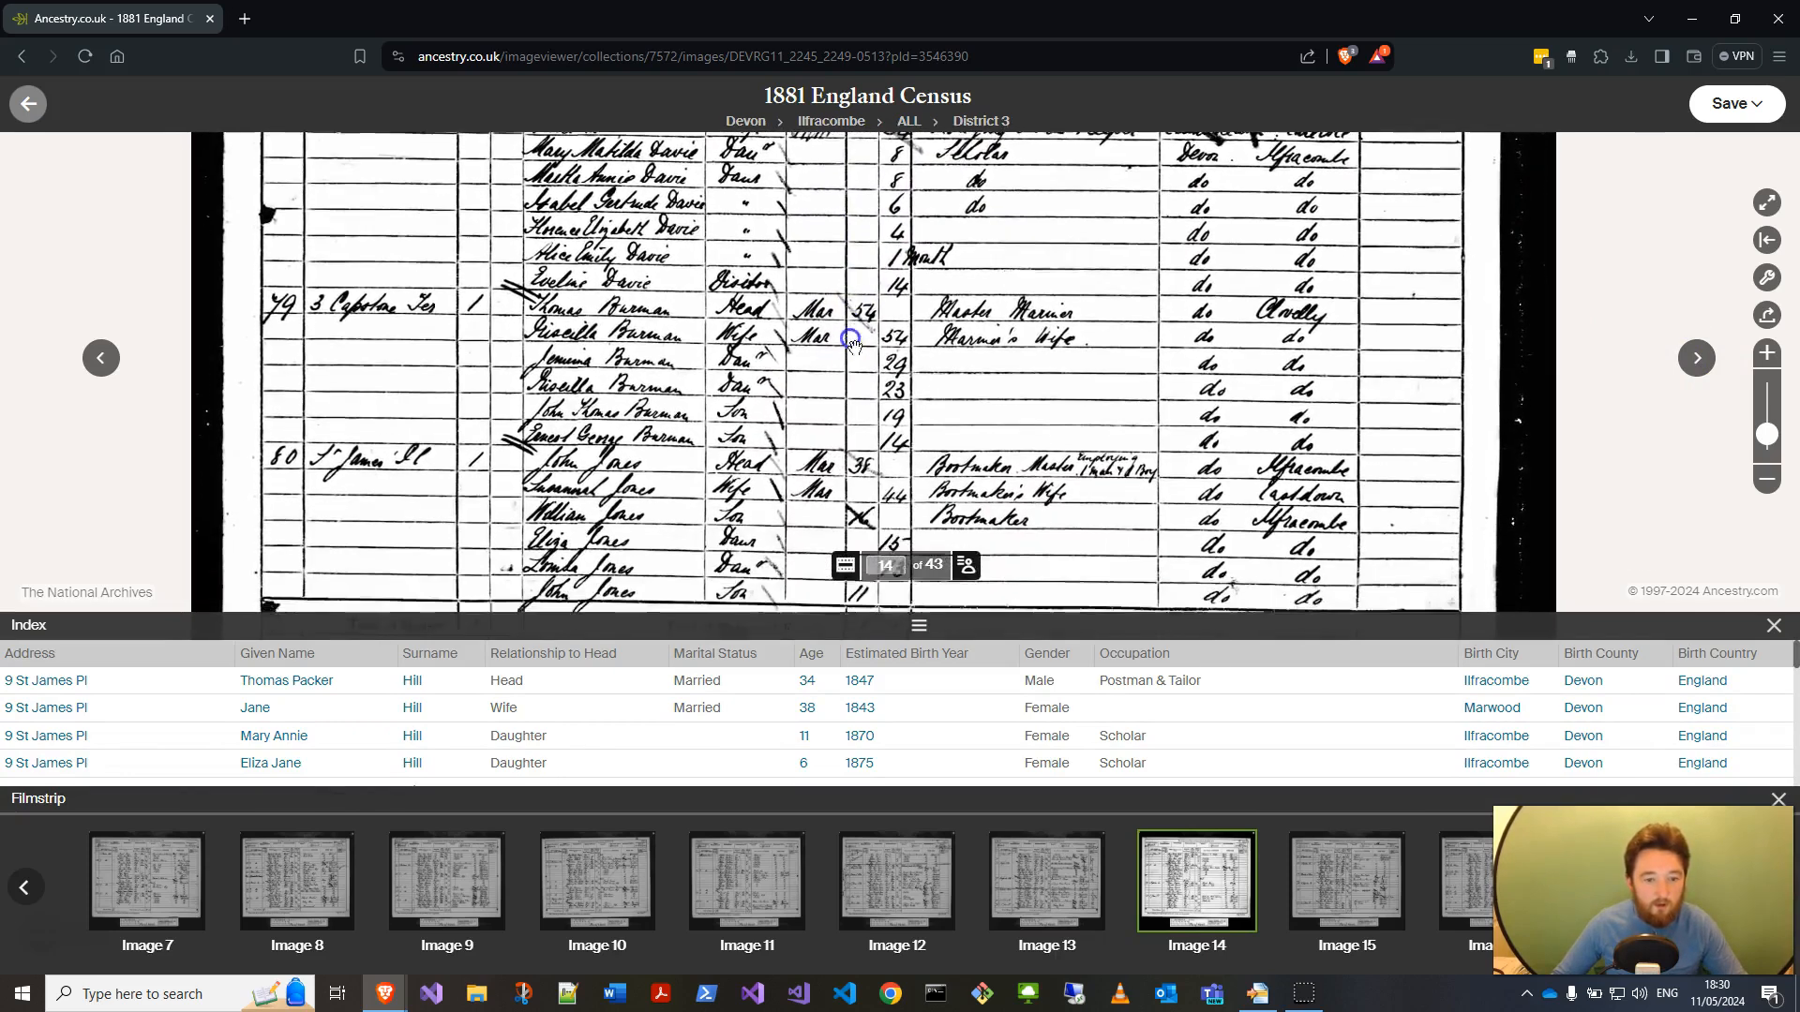
left_click(1699, 358)
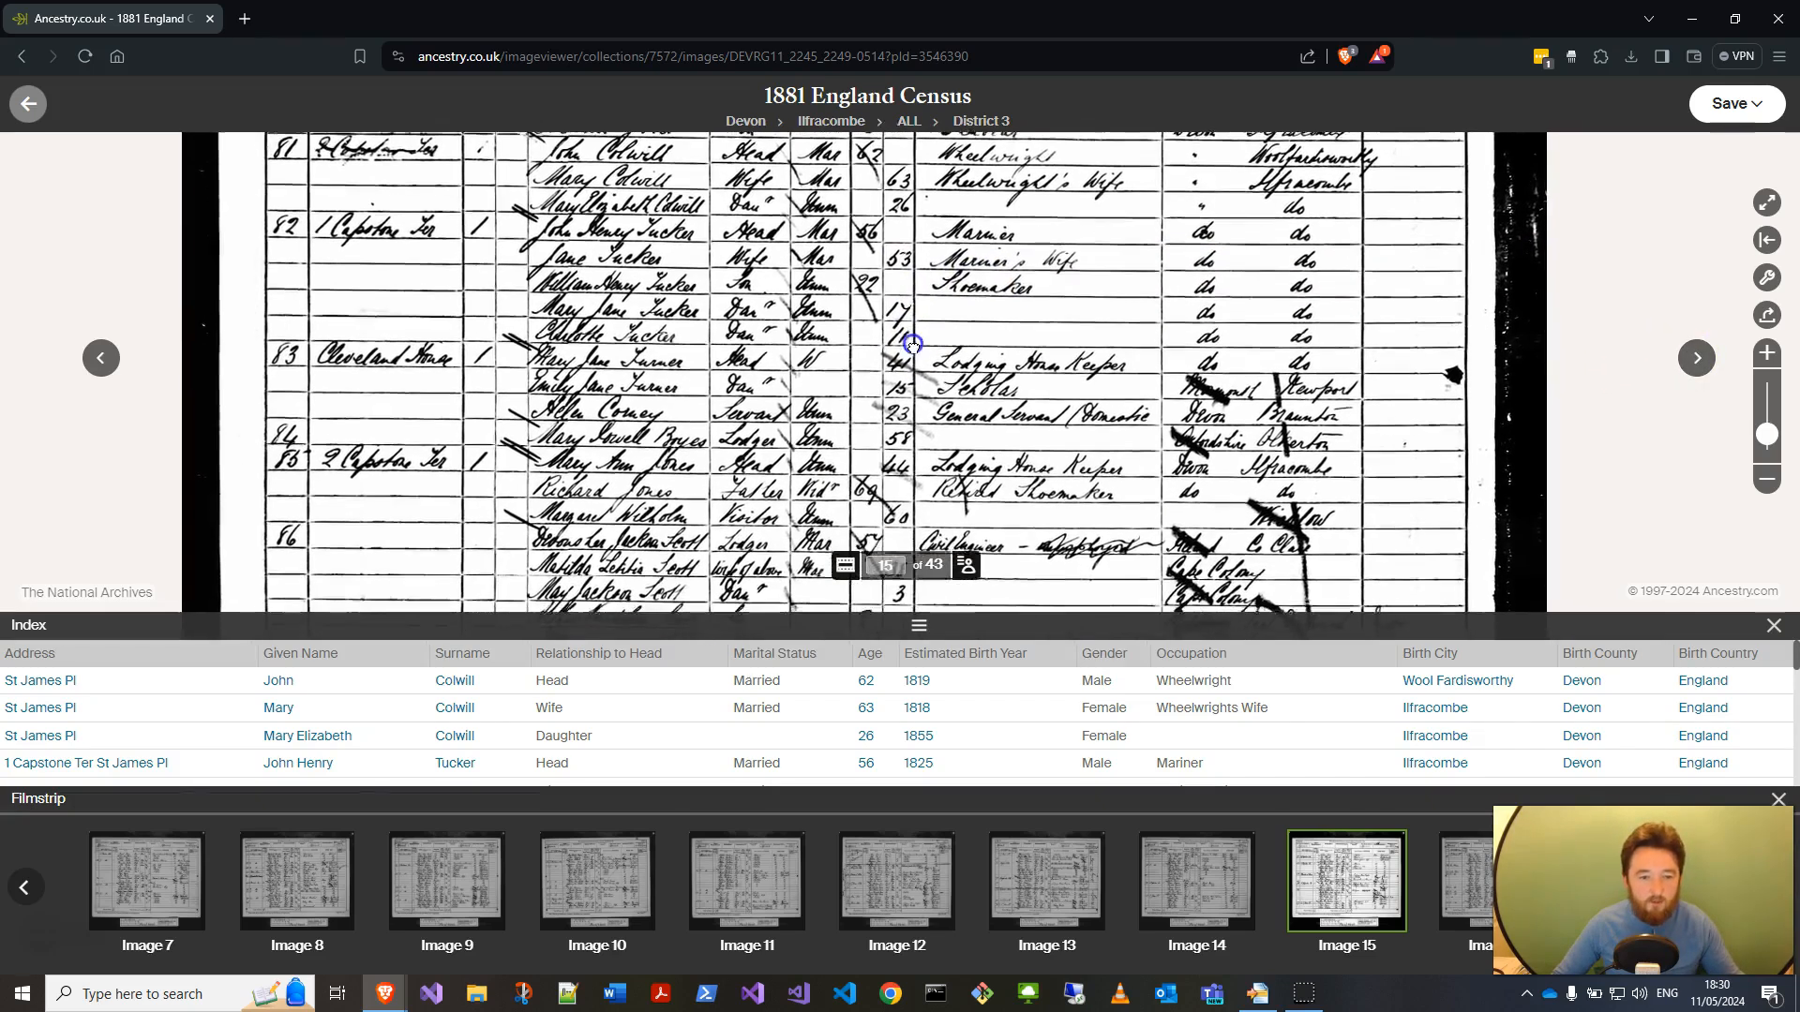
left_click_drag(741, 410, 761, 373)
Jump to census image 10 and read down through the Britannia Row households
left_click(885, 566)
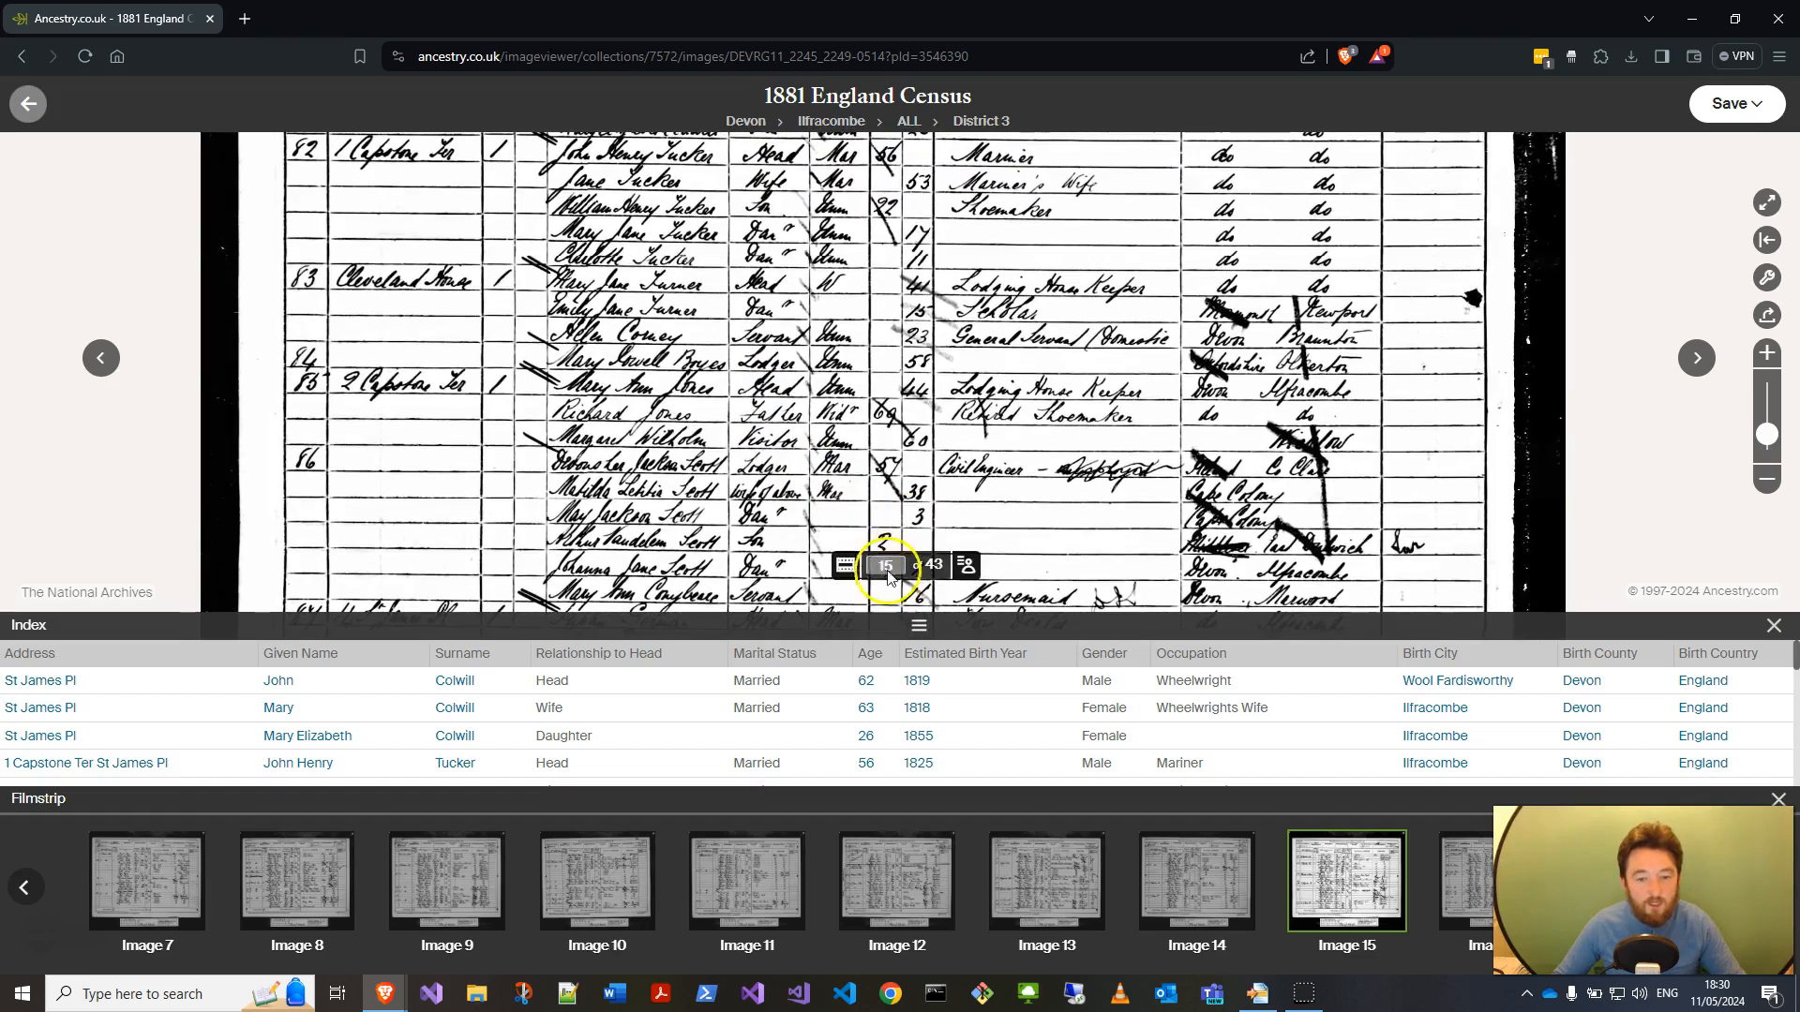
type("10")
key("Return")
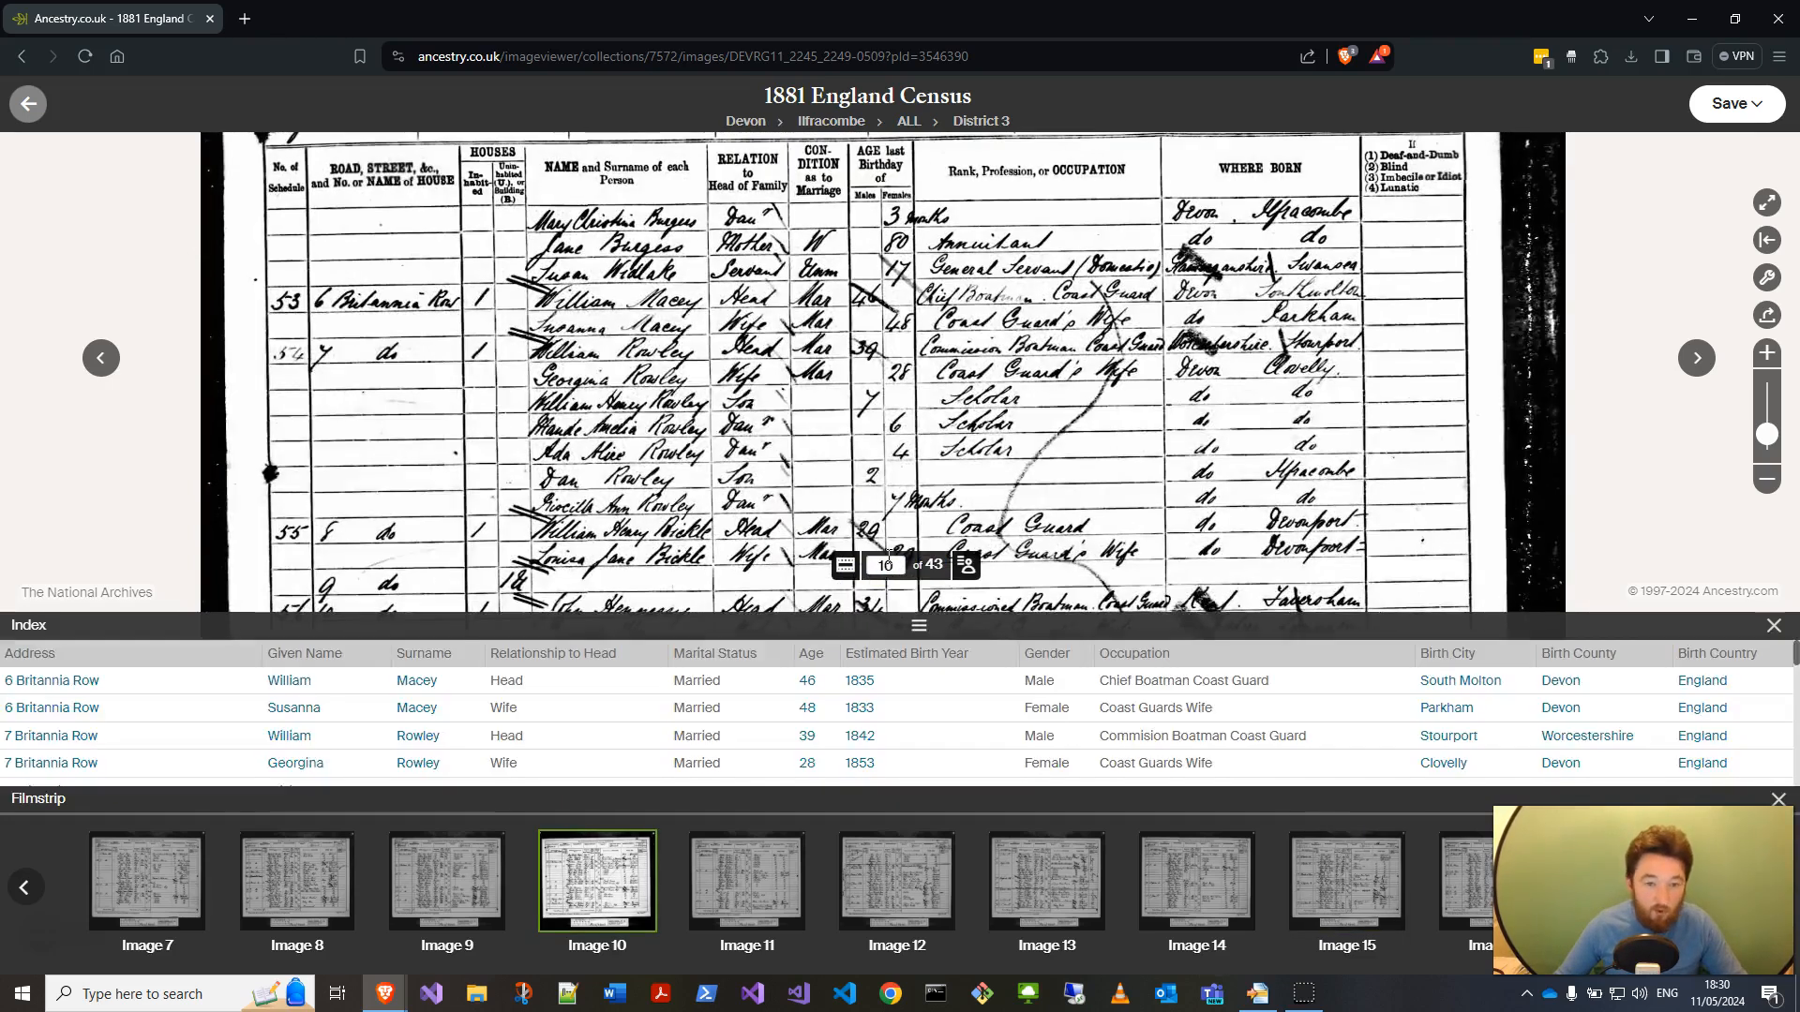
left_click_drag(690, 455, 683, 285)
left_click_drag(691, 387, 676, 243)
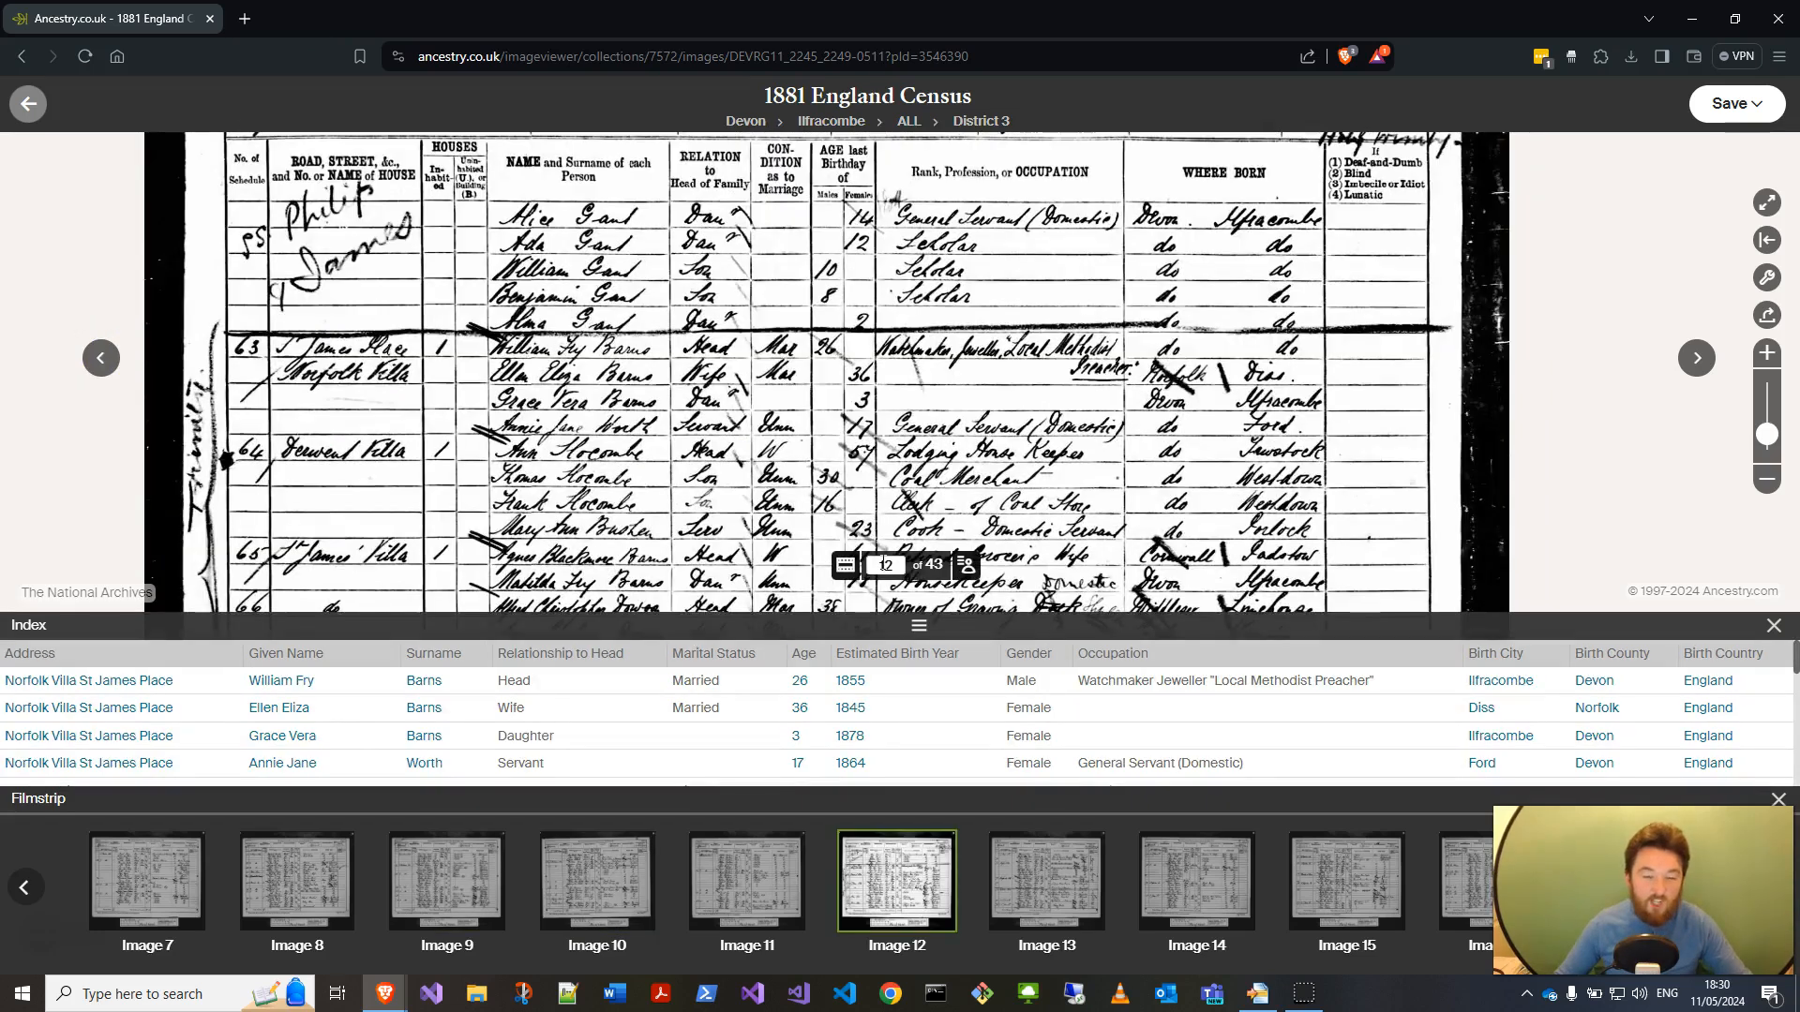